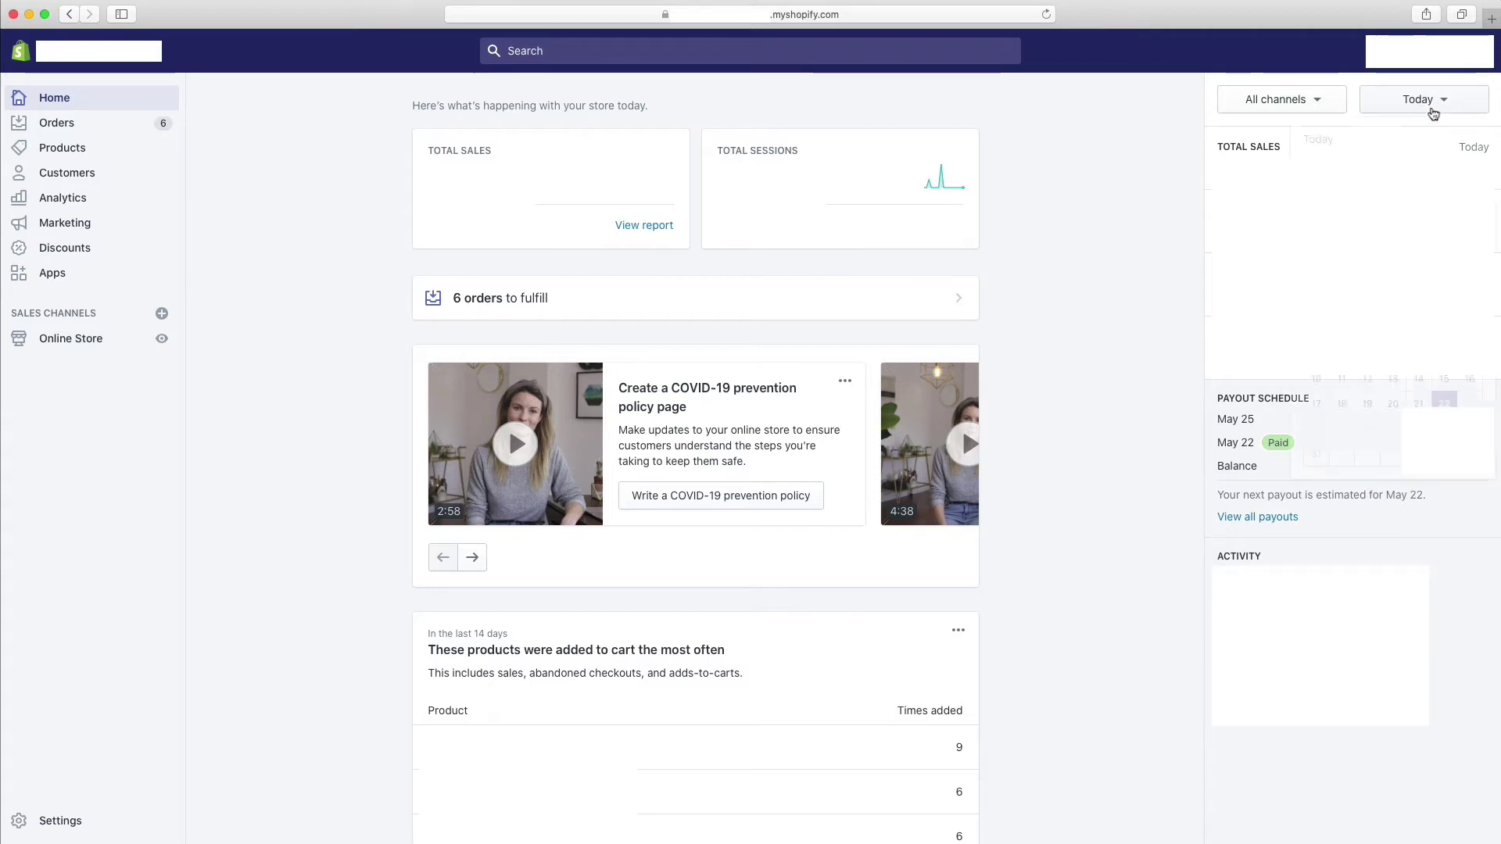
- Review the home dashboard and the date range options for its total sales figures
{"action": "left_click", "coordinate": [1433, 114]}
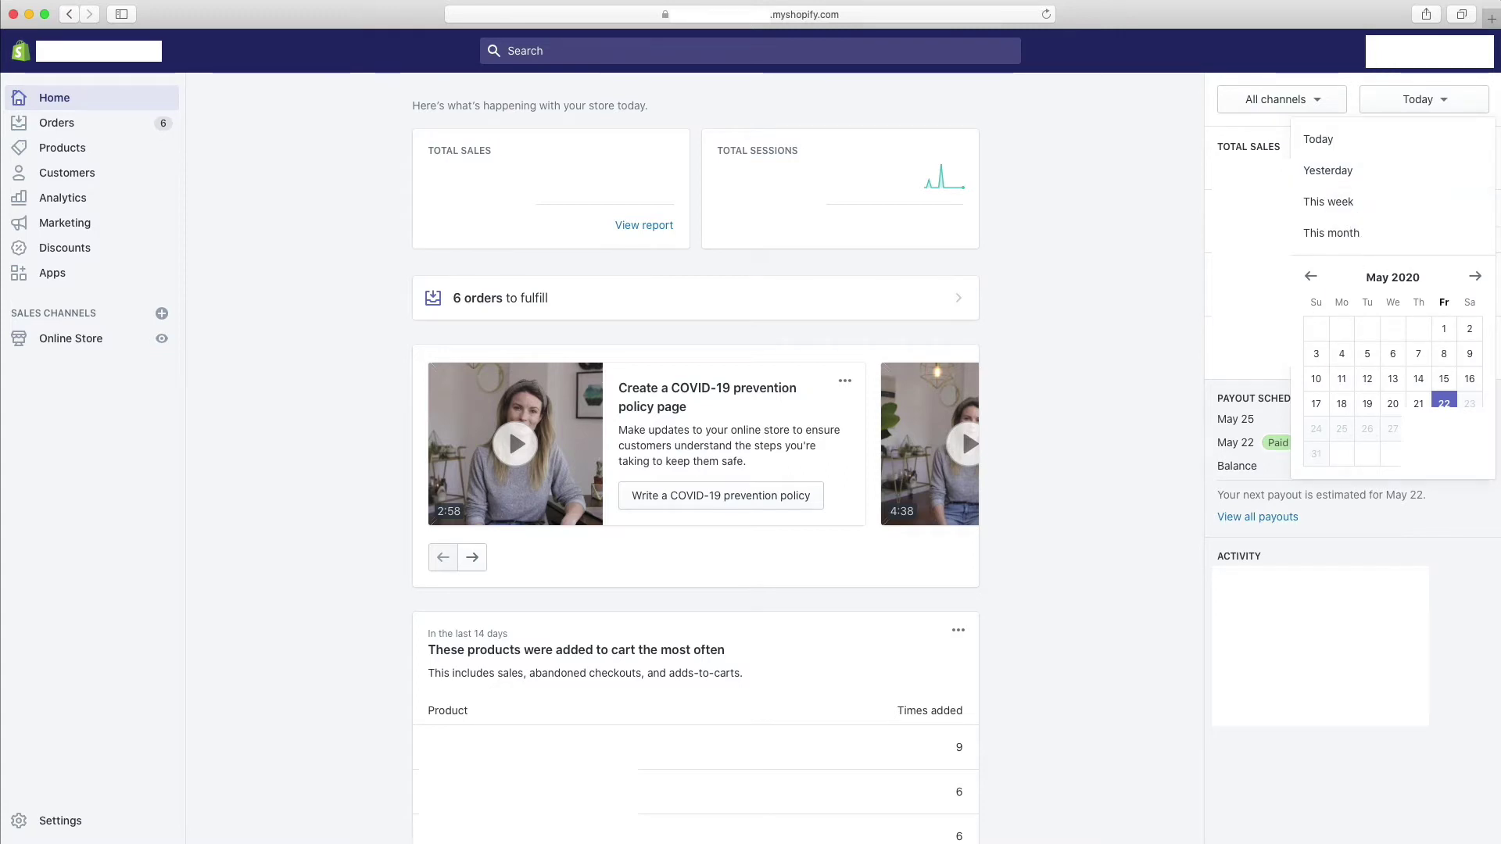
{"action": "left_click", "coordinate": [1129, 231]}
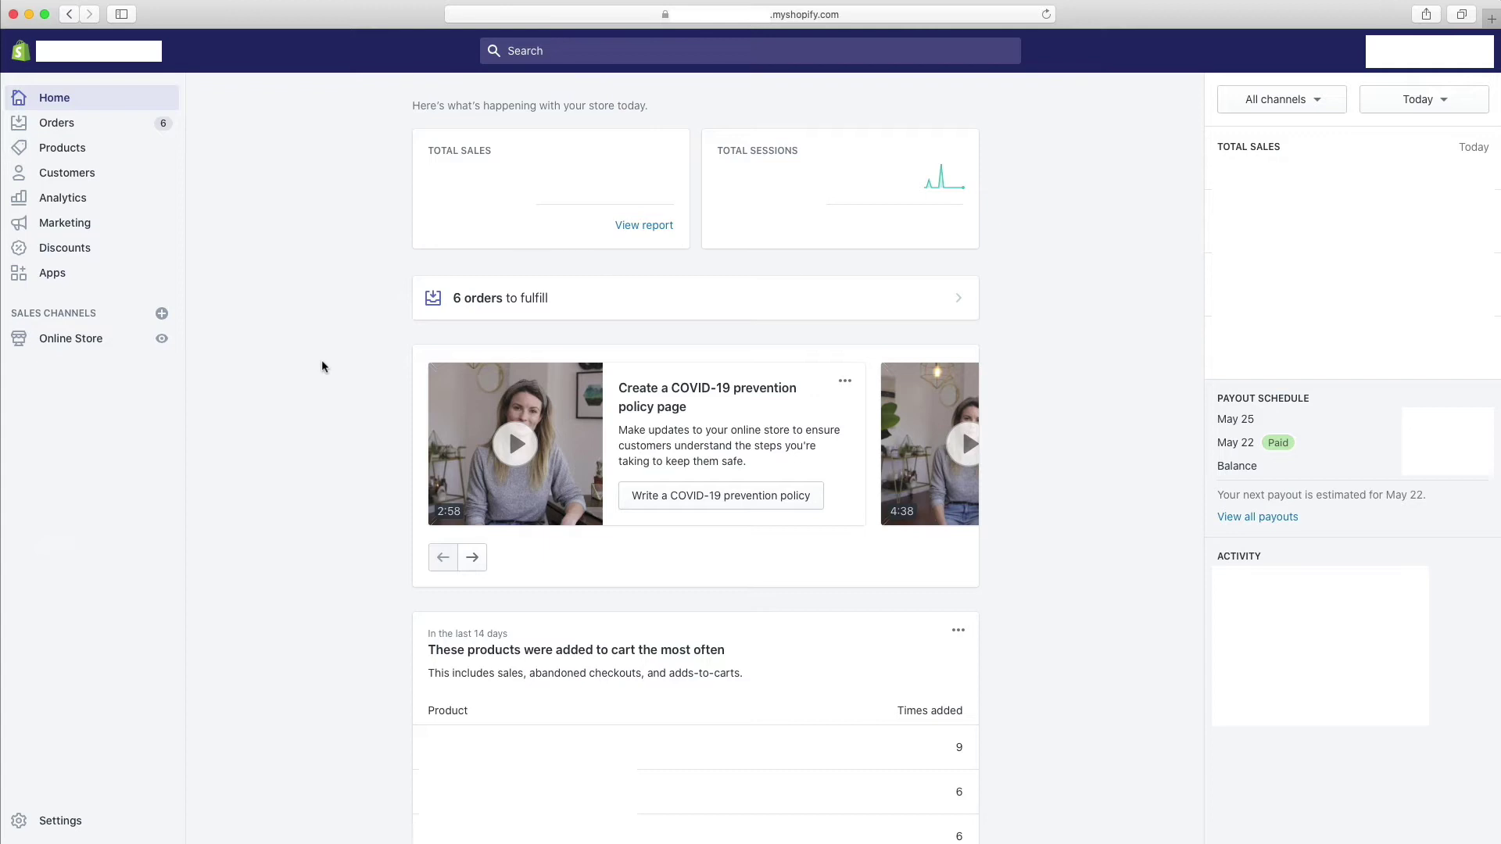
{"action": "scroll", "coordinate": [321, 366], "scroll_direction": "down", "scroll_amount": 1}
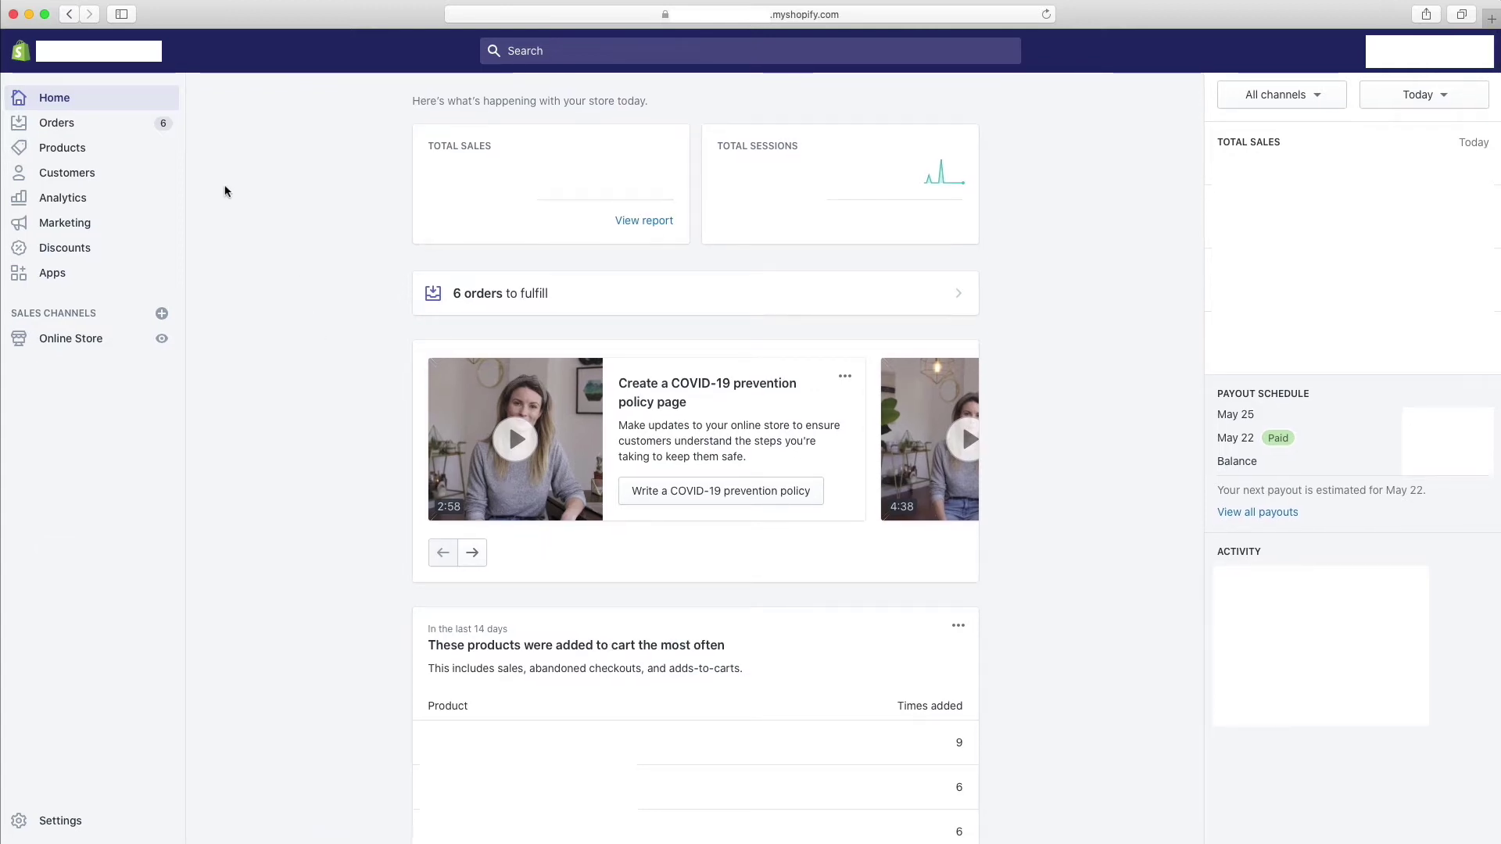
- Review the most recent order with its additional actions, and view the abandoned checkouts list
{"action": "left_click", "coordinate": [83, 131]}
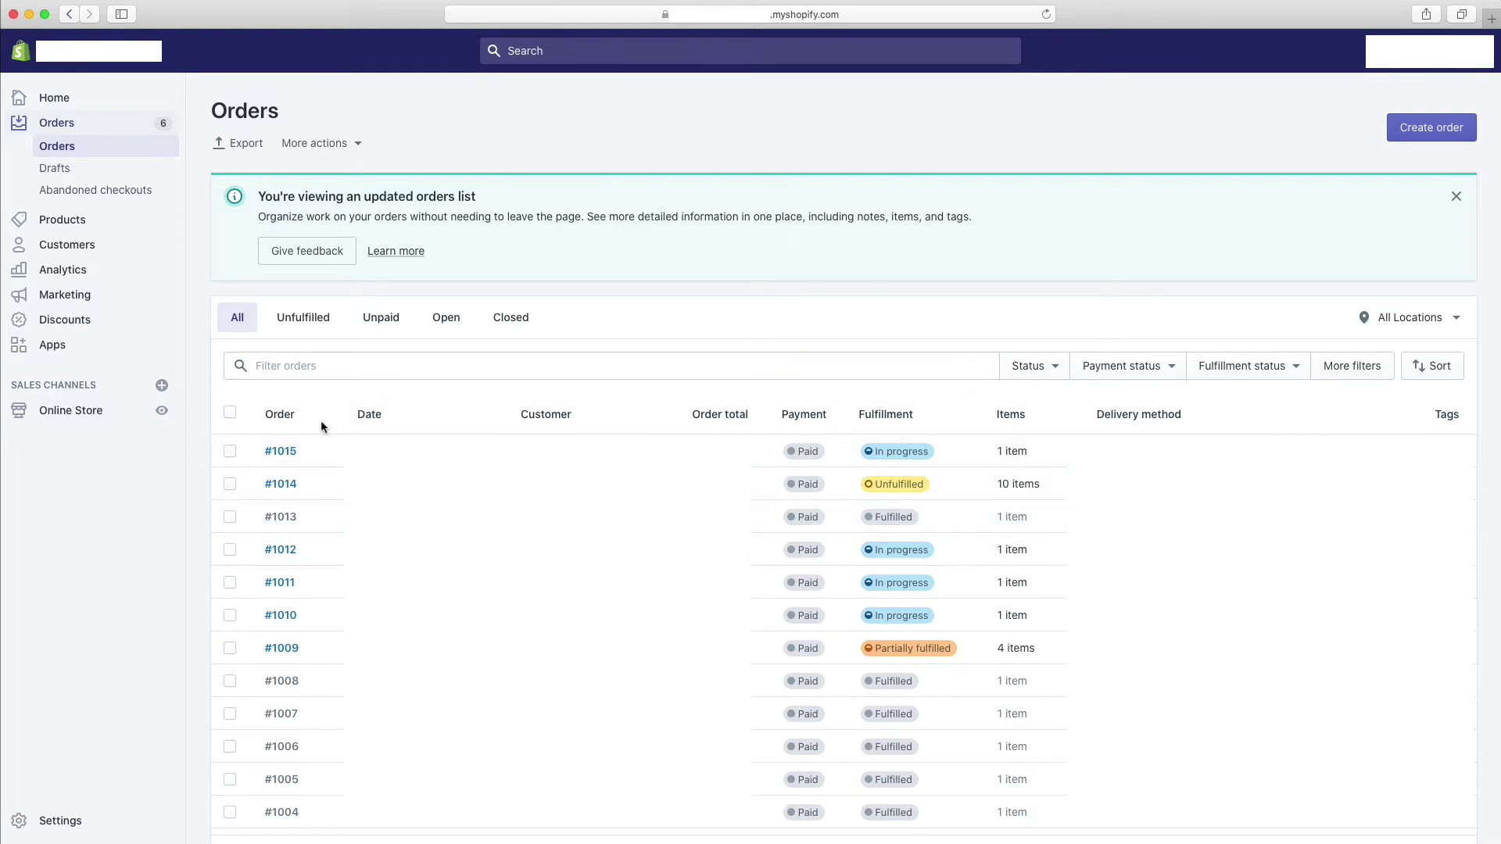
{"action": "left_click", "coordinate": [281, 458]}
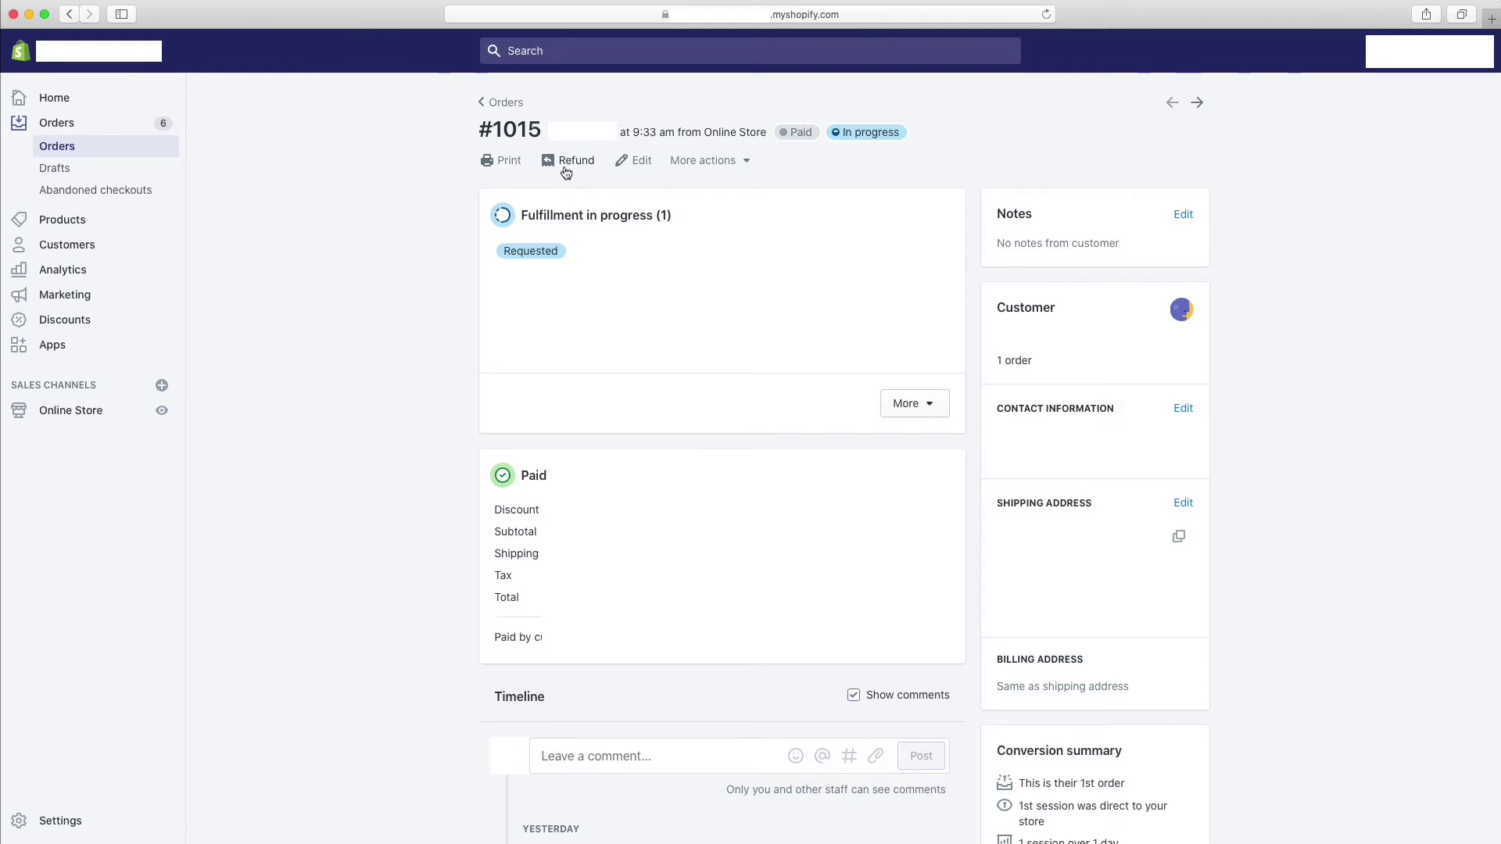
{"action": "left_click", "coordinate": [742, 170]}
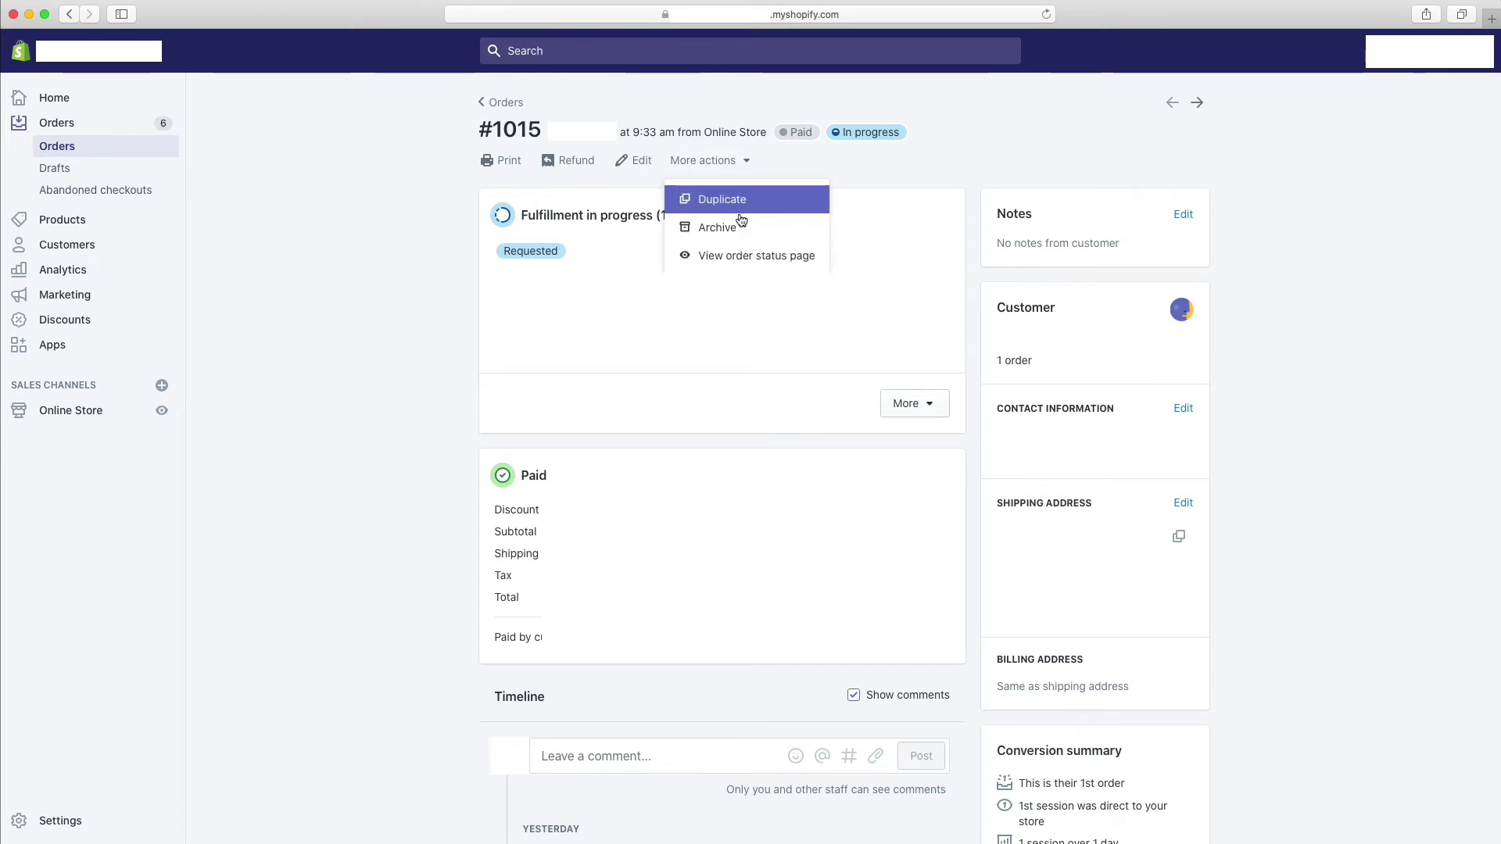
{"action": "left_click", "coordinate": [737, 156]}
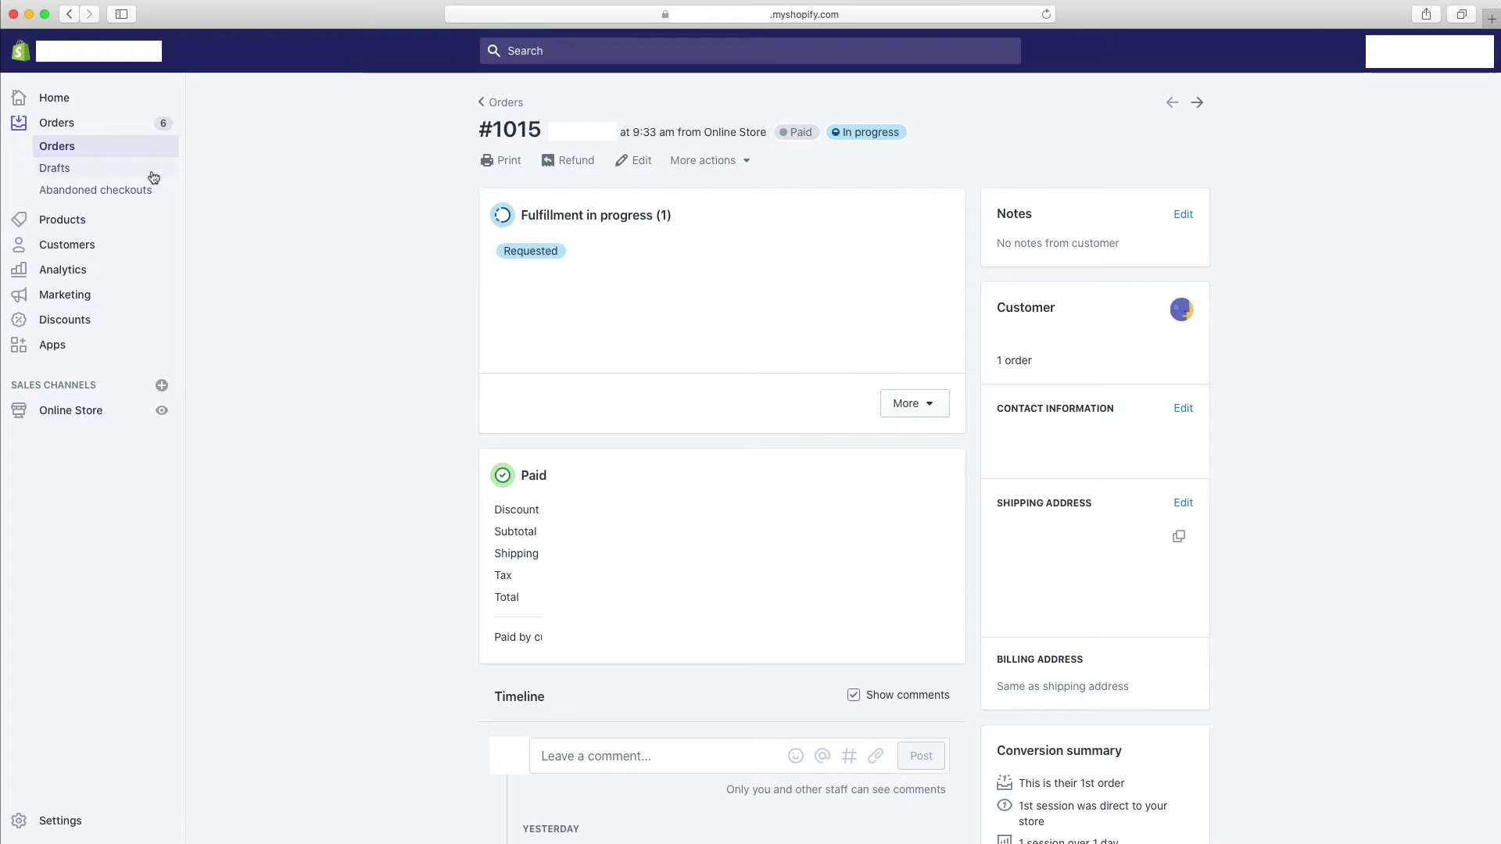
{"action": "left_click", "coordinate": [100, 195]}
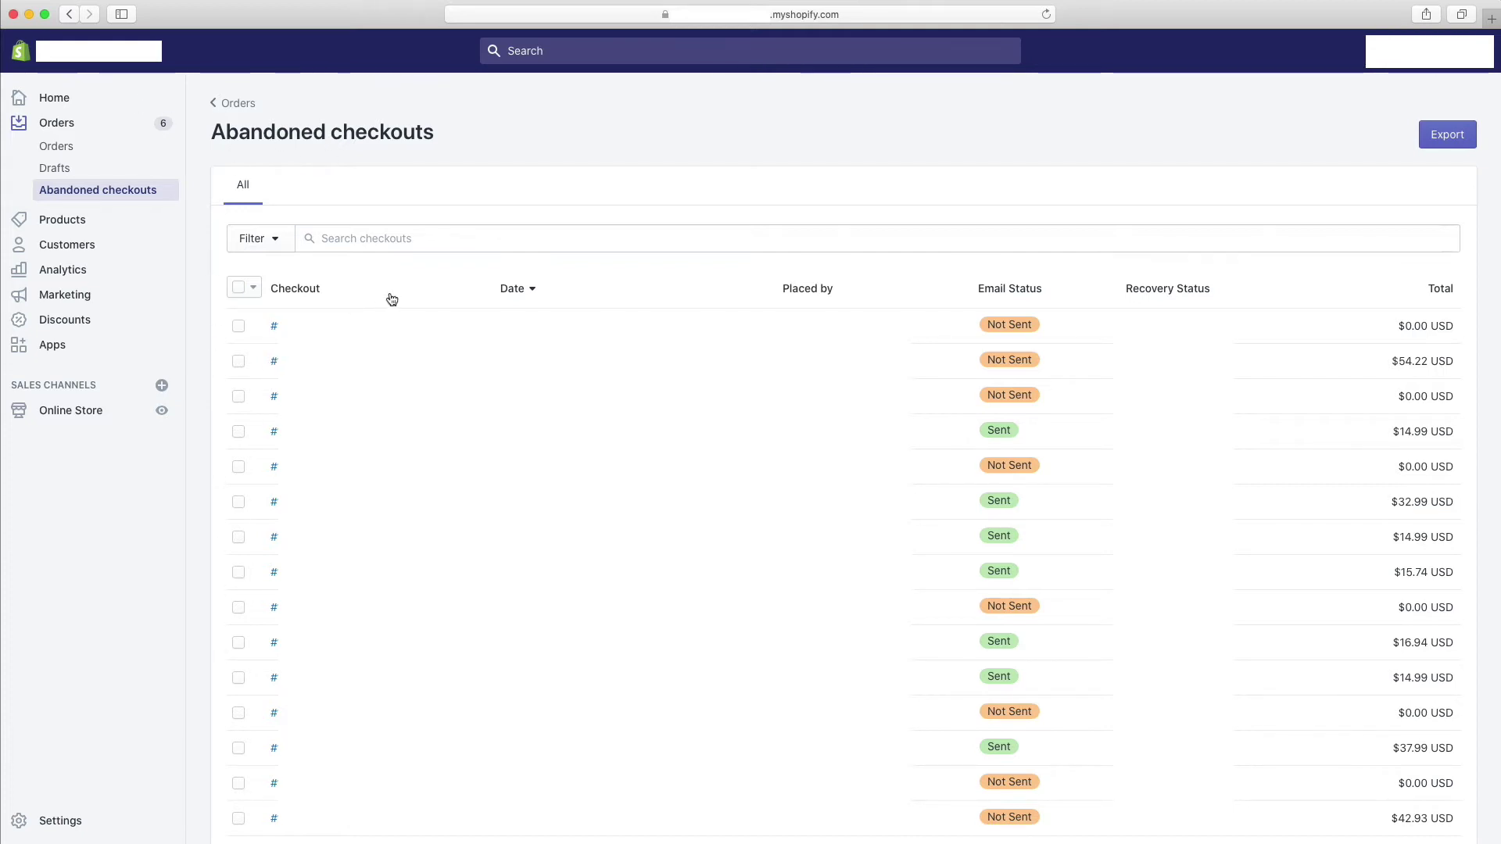
- View the store's product list, product collections and gift cards page
{"action": "left_click", "coordinate": [77, 225]}
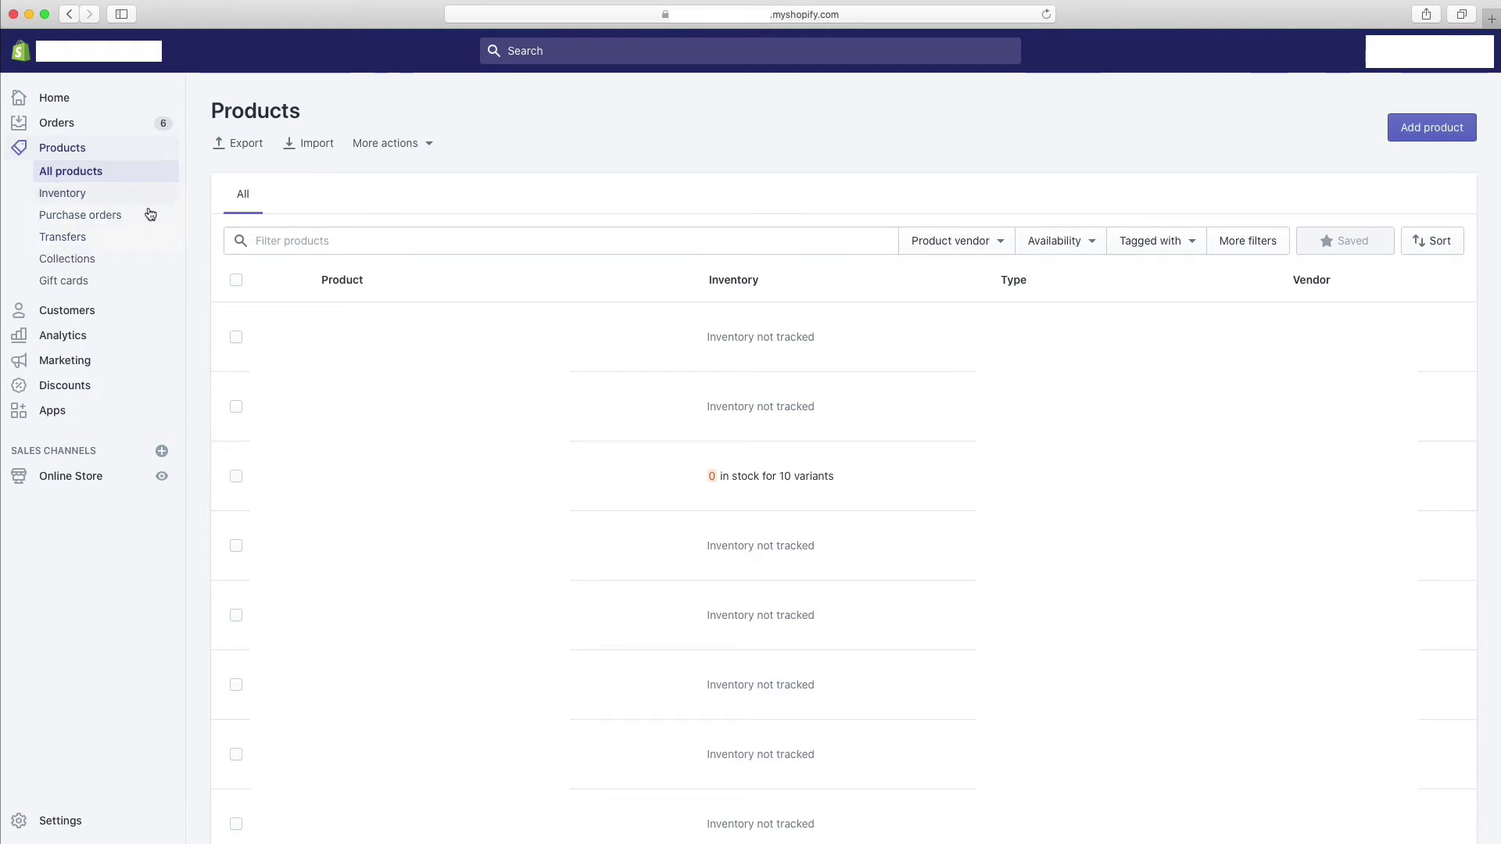
{"action": "left_click", "coordinate": [109, 269]}
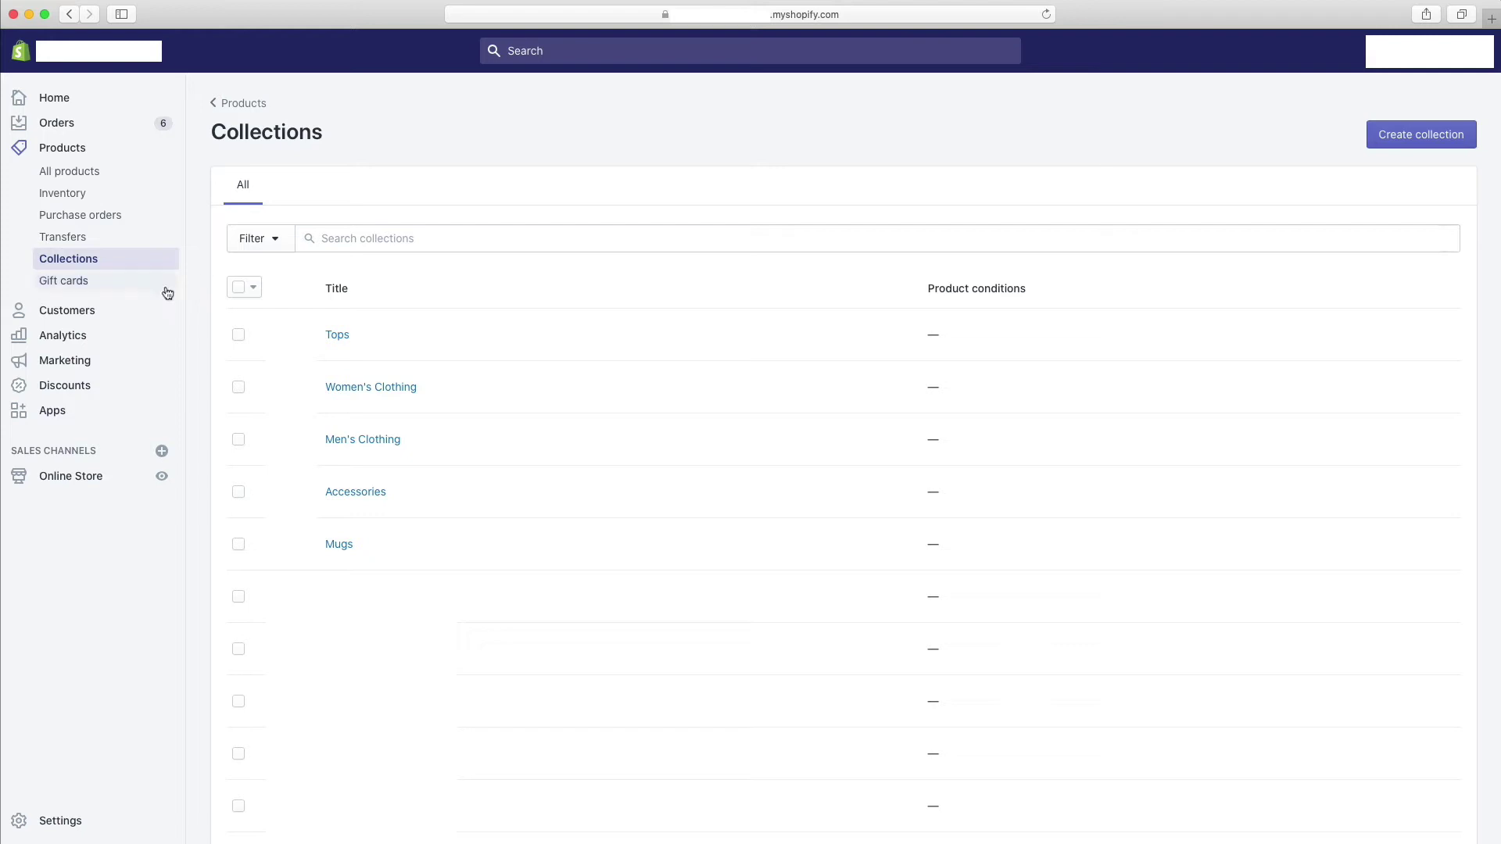
{"action": "left_click", "coordinate": [86, 283]}
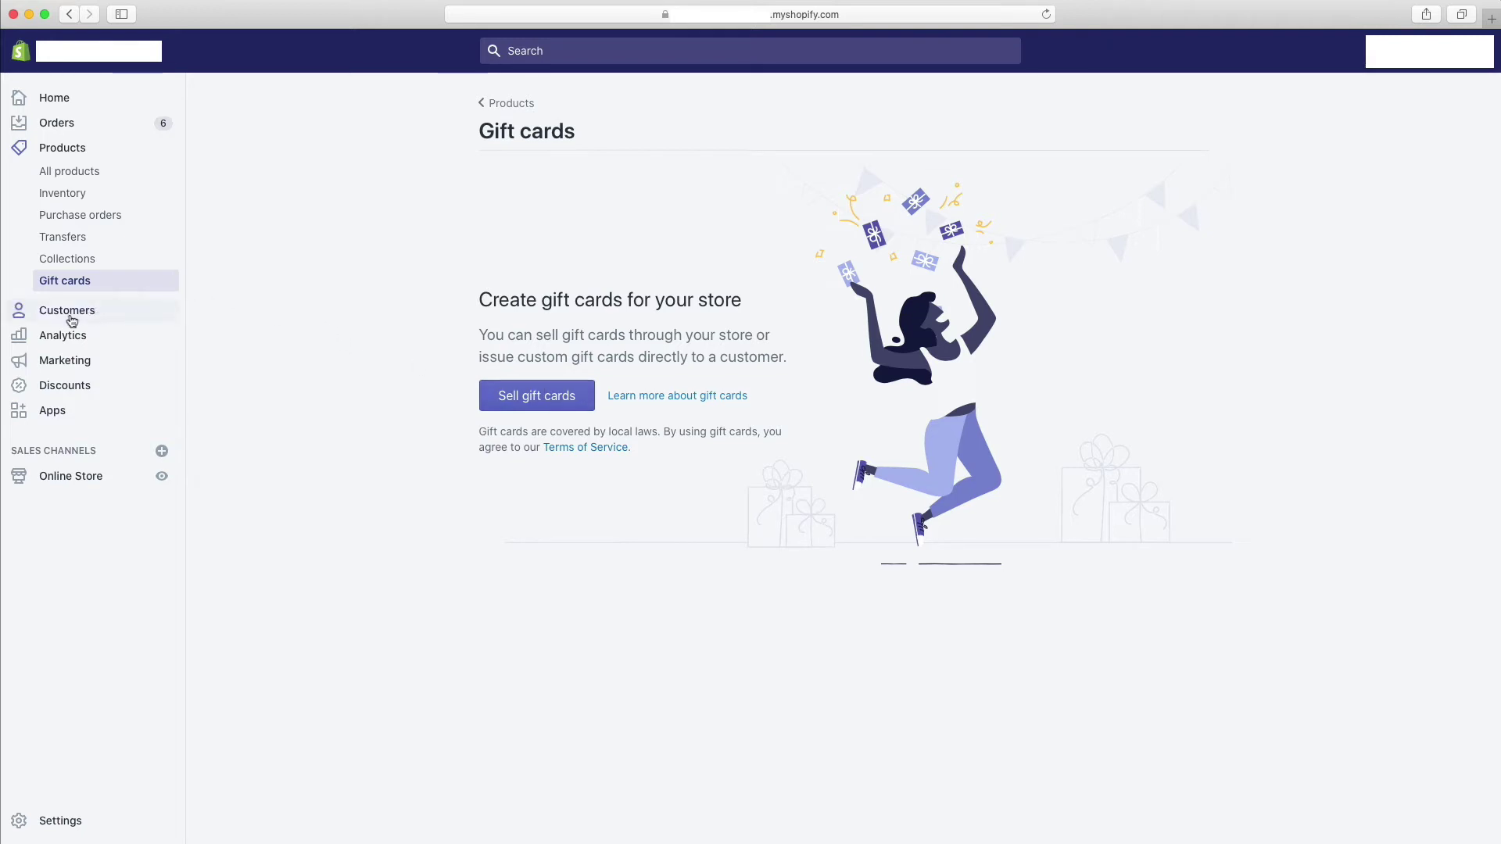
- Review the customer list and view the analytics overview dashboard
{"action": "left_click", "coordinate": [61, 316]}
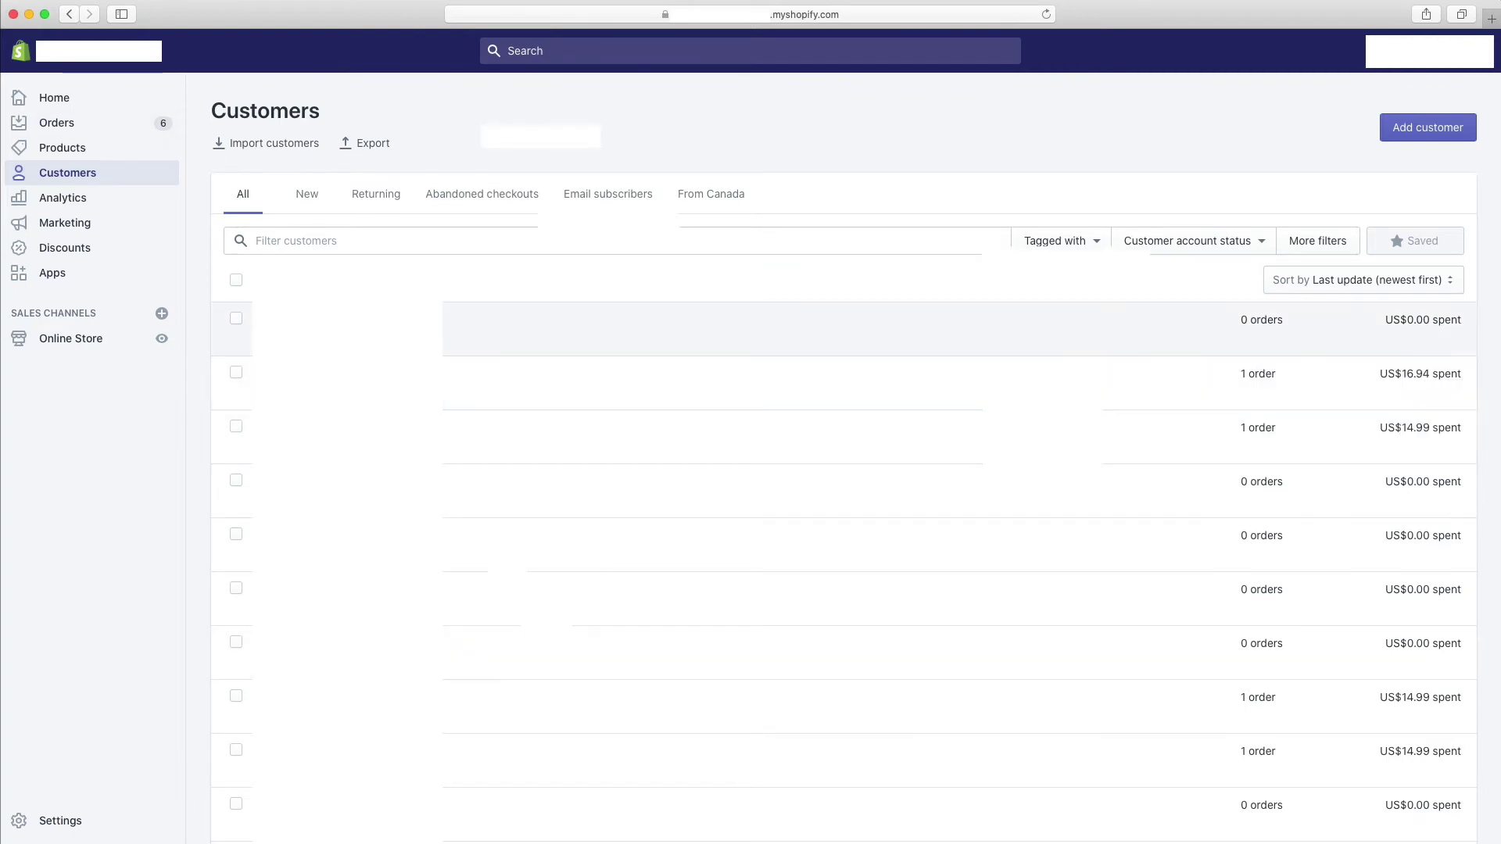
{"action": "left_click", "coordinate": [291, 322]}
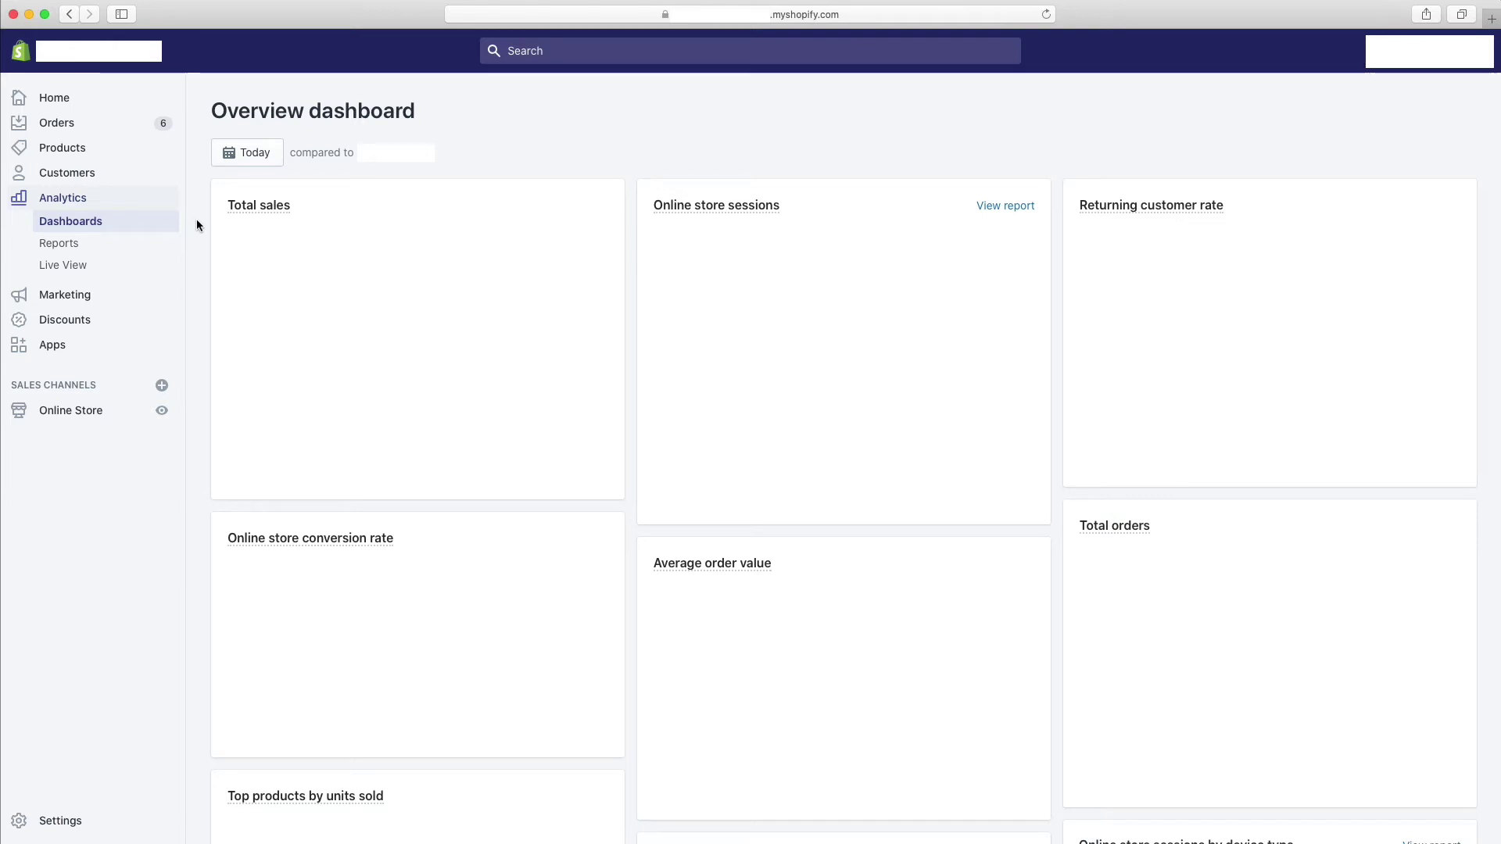
- Examine the marketing overview, including the results from marketing, the suggested marketing apps and the learning resources
{"action": "left_click", "coordinate": [100, 294]}
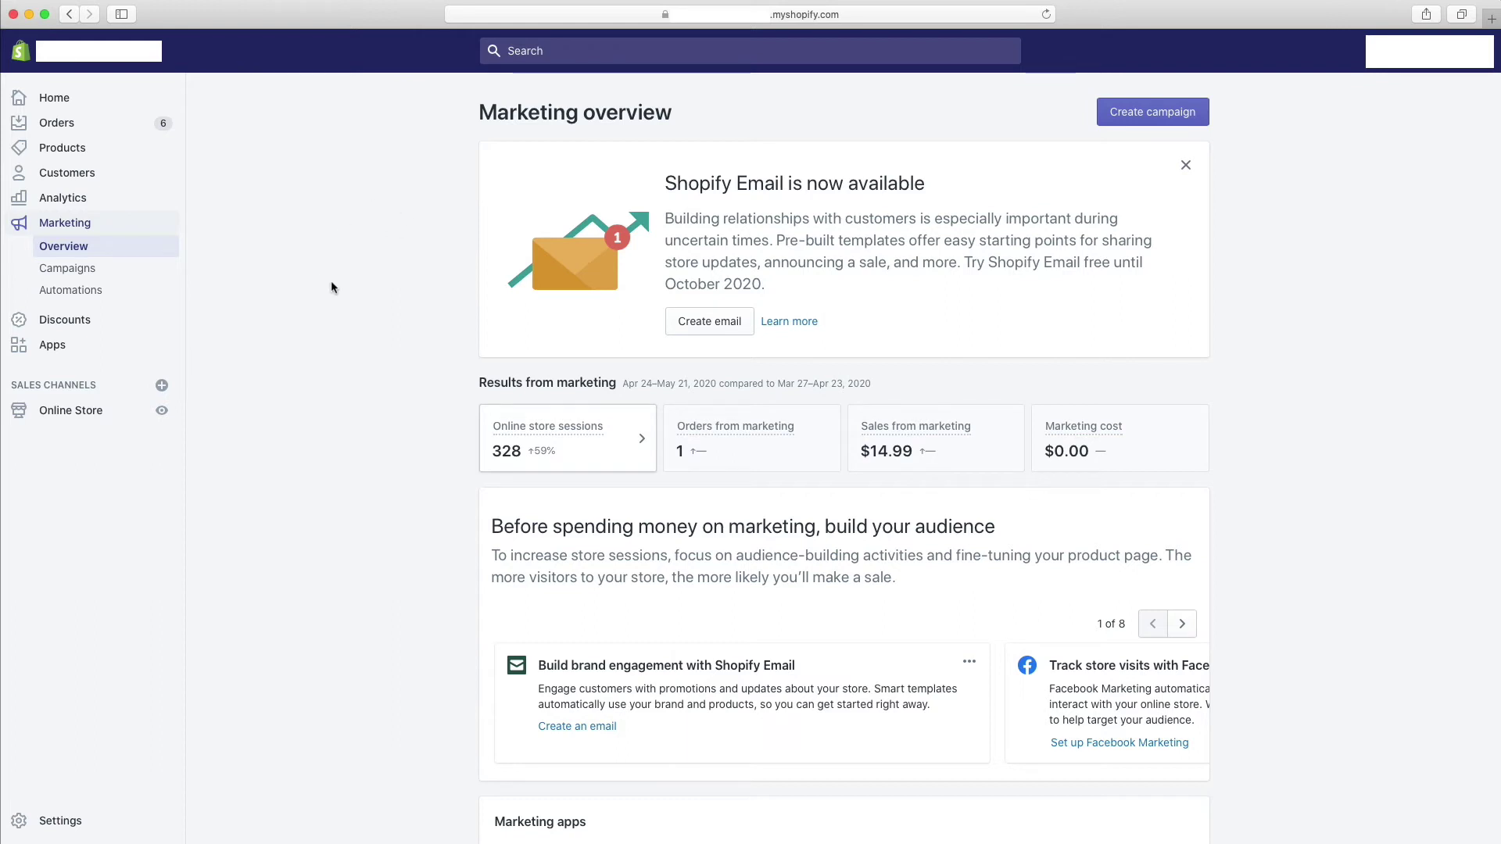
{"action": "scroll", "coordinate": [331, 283], "scroll_direction": "down", "scroll_amount": 5}
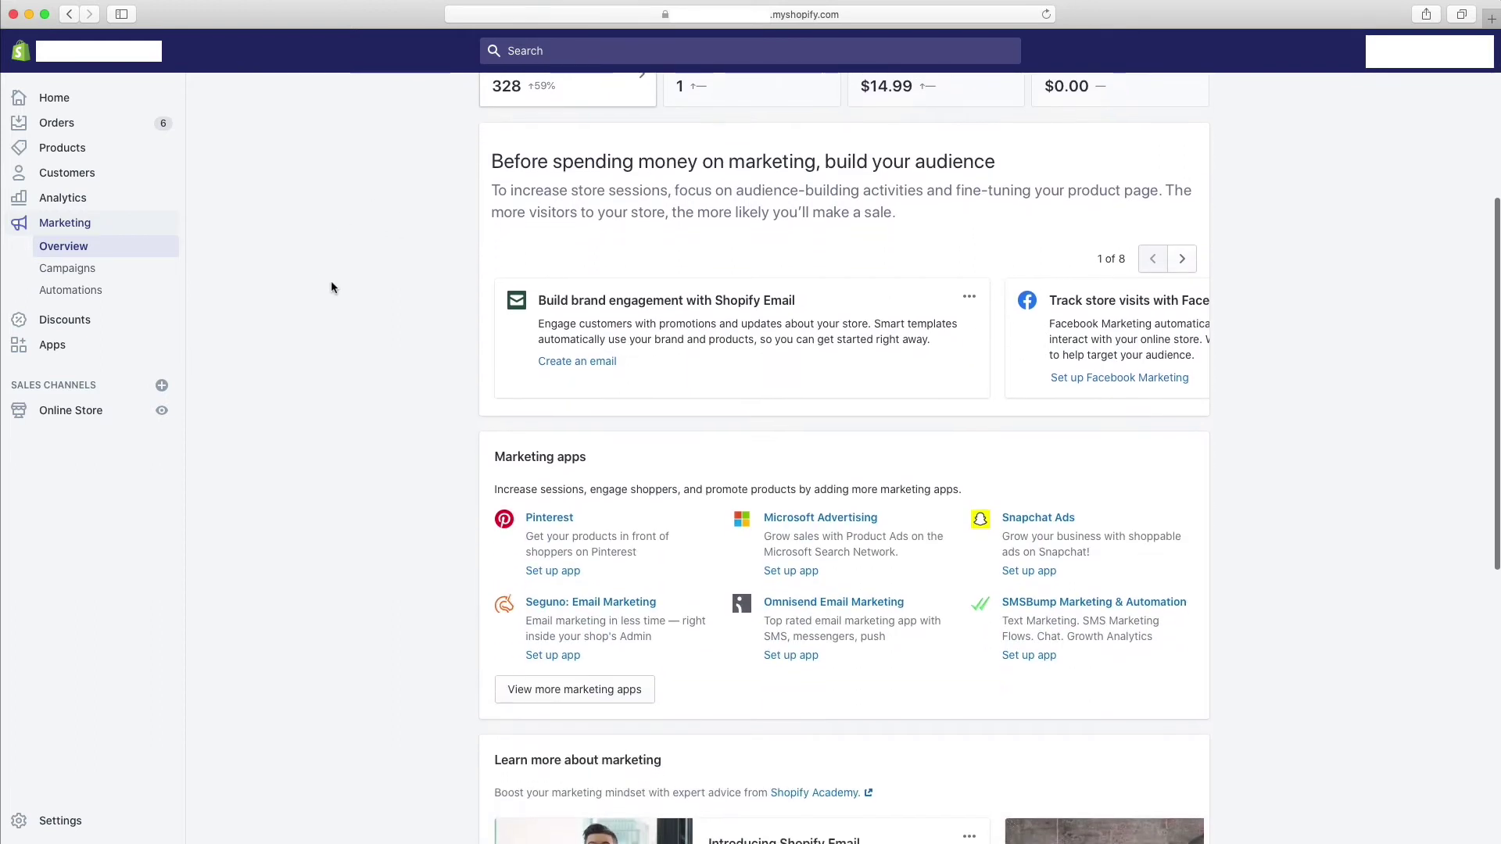
{"action": "scroll", "coordinate": [332, 282], "scroll_direction": "up", "scroll_amount": 3}
{"action": "scroll", "coordinate": [330, 288], "scroll_direction": "down", "scroll_amount": 2}
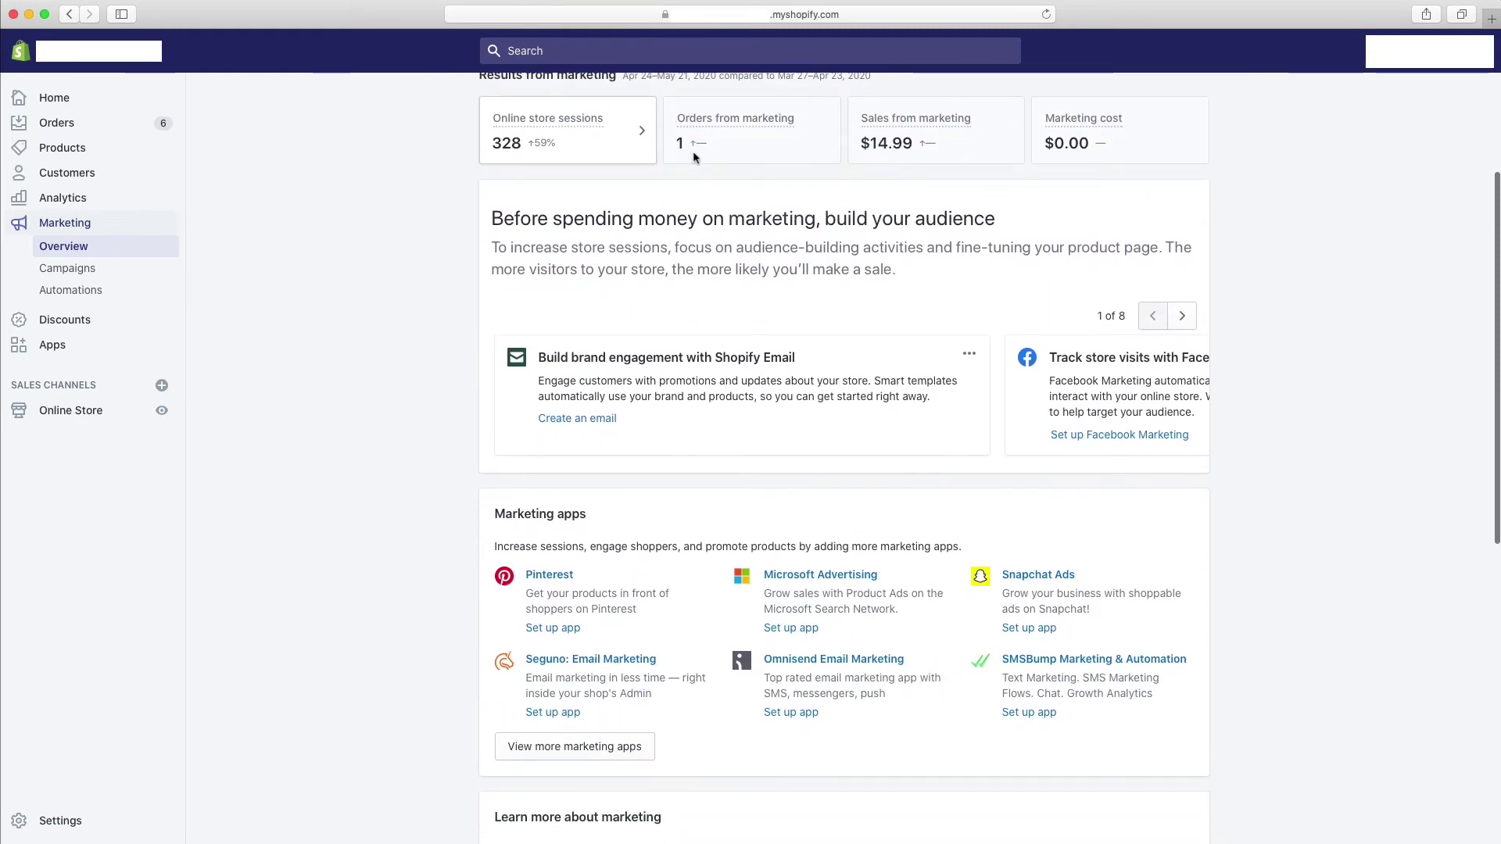
{"action": "scroll", "coordinate": [391, 282], "scroll_direction": "down", "scroll_amount": 5}
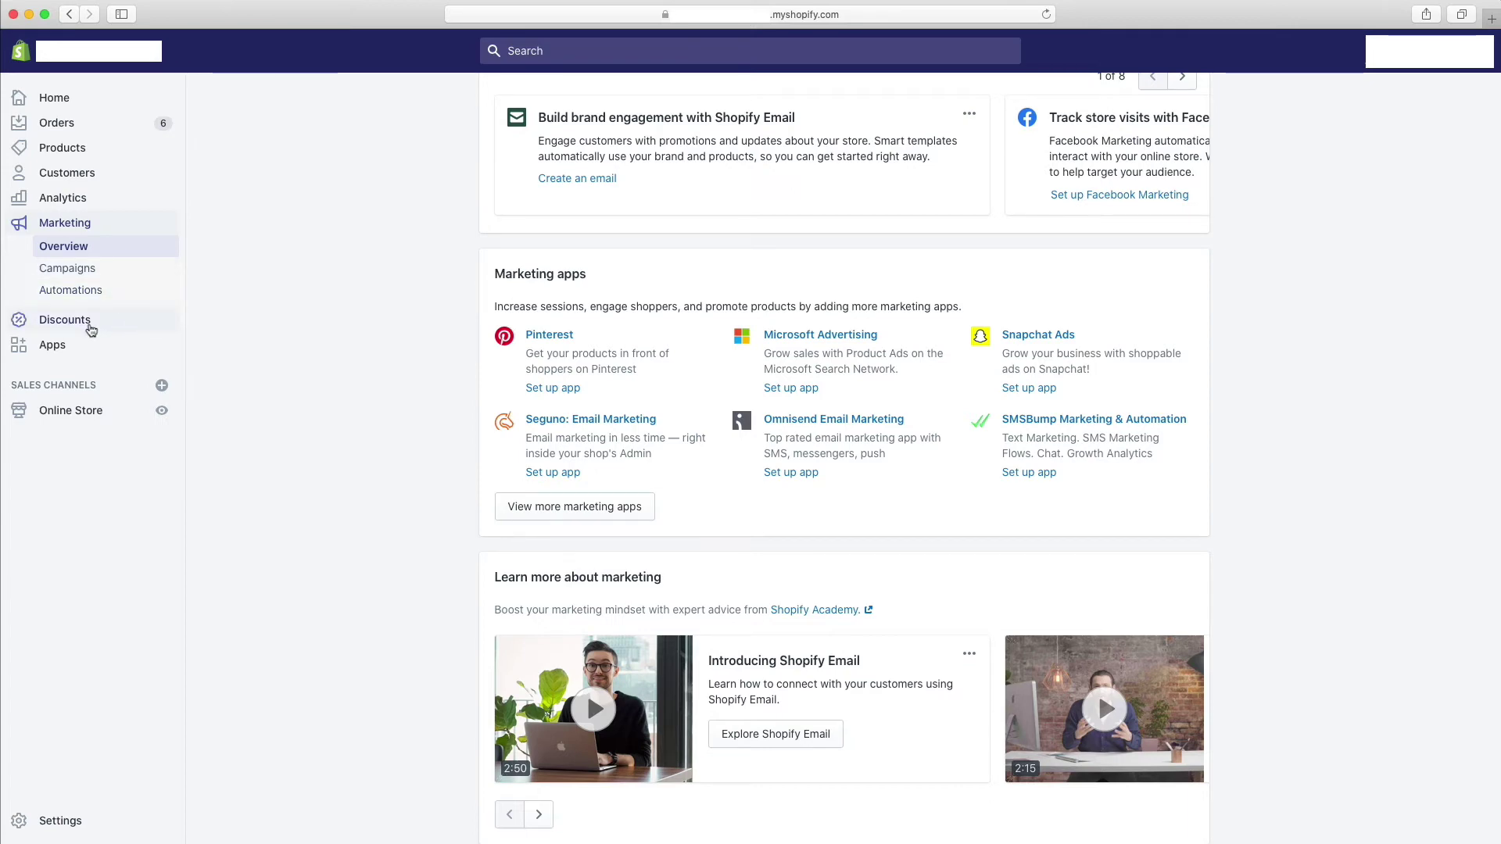
- View the list of discount codes and the store's installed apps
{"action": "left_click", "coordinate": [92, 329]}
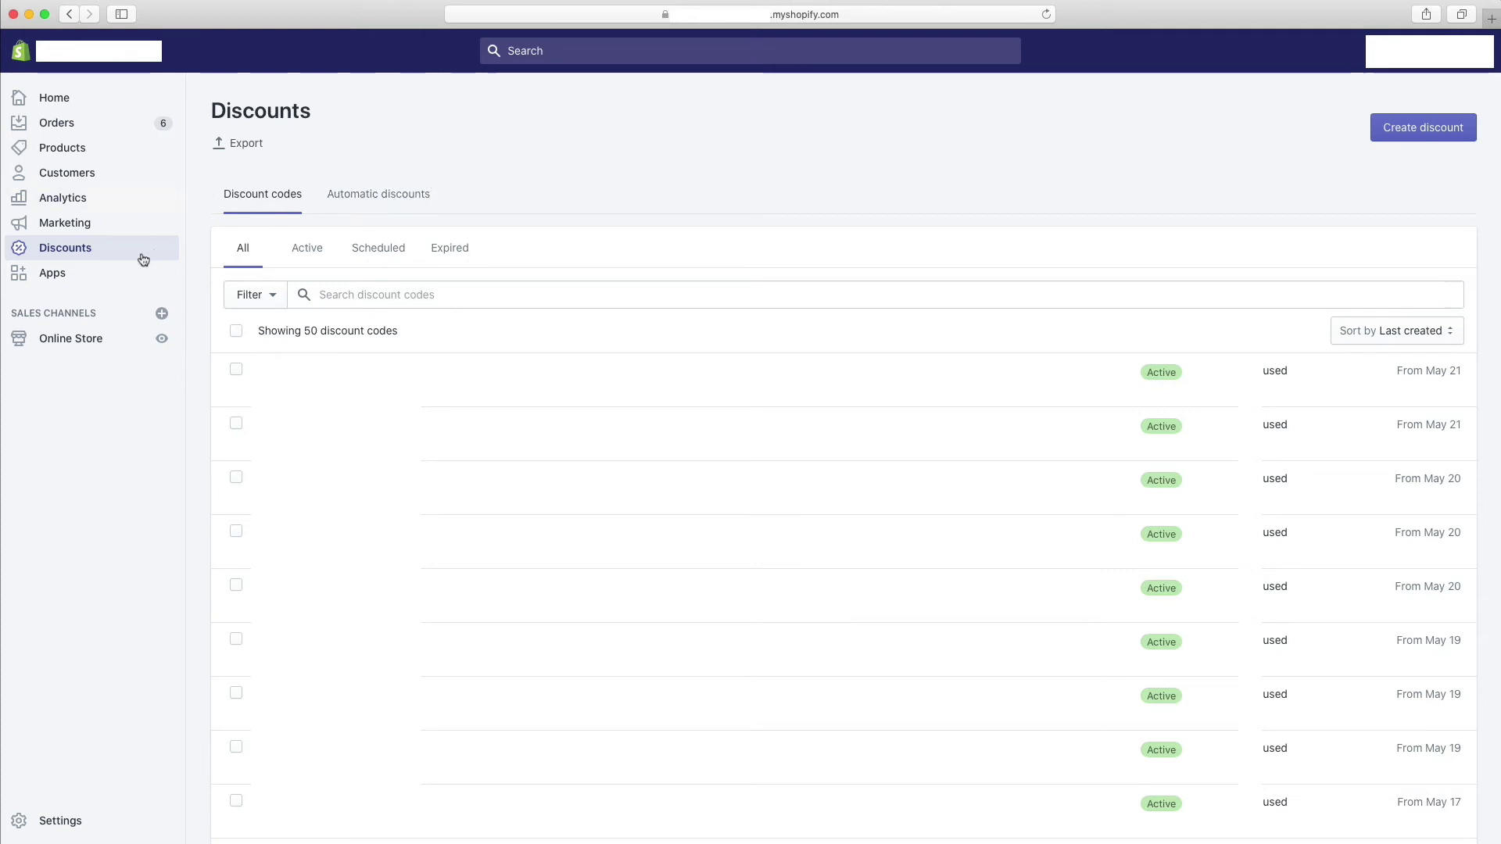
{"action": "left_click", "coordinate": [64, 286]}
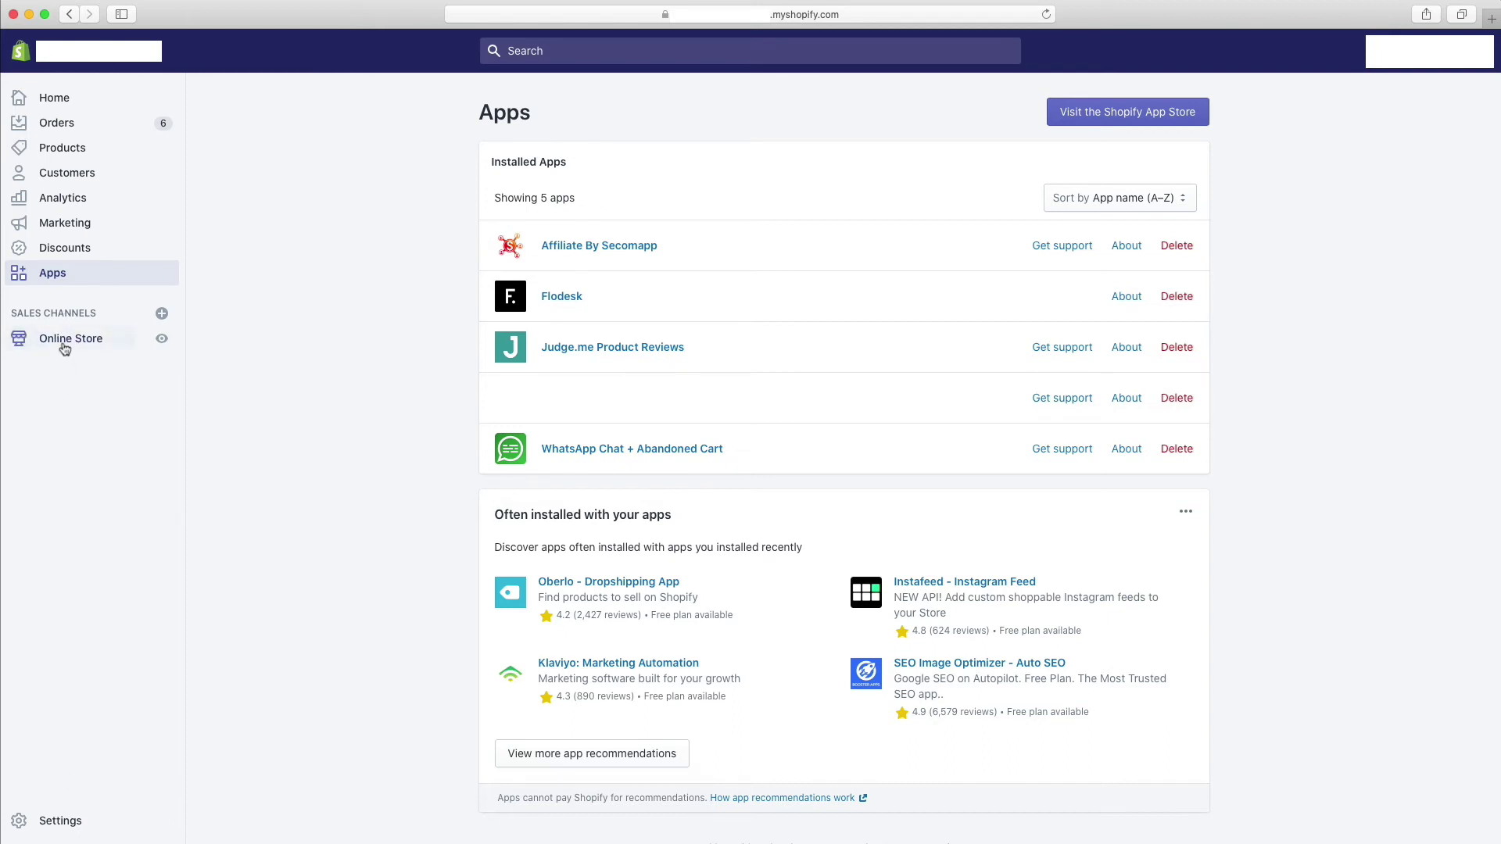
- View the online store's themes and review the actions available for the live Brooklyn theme
{"action": "left_click", "coordinate": [60, 342]}
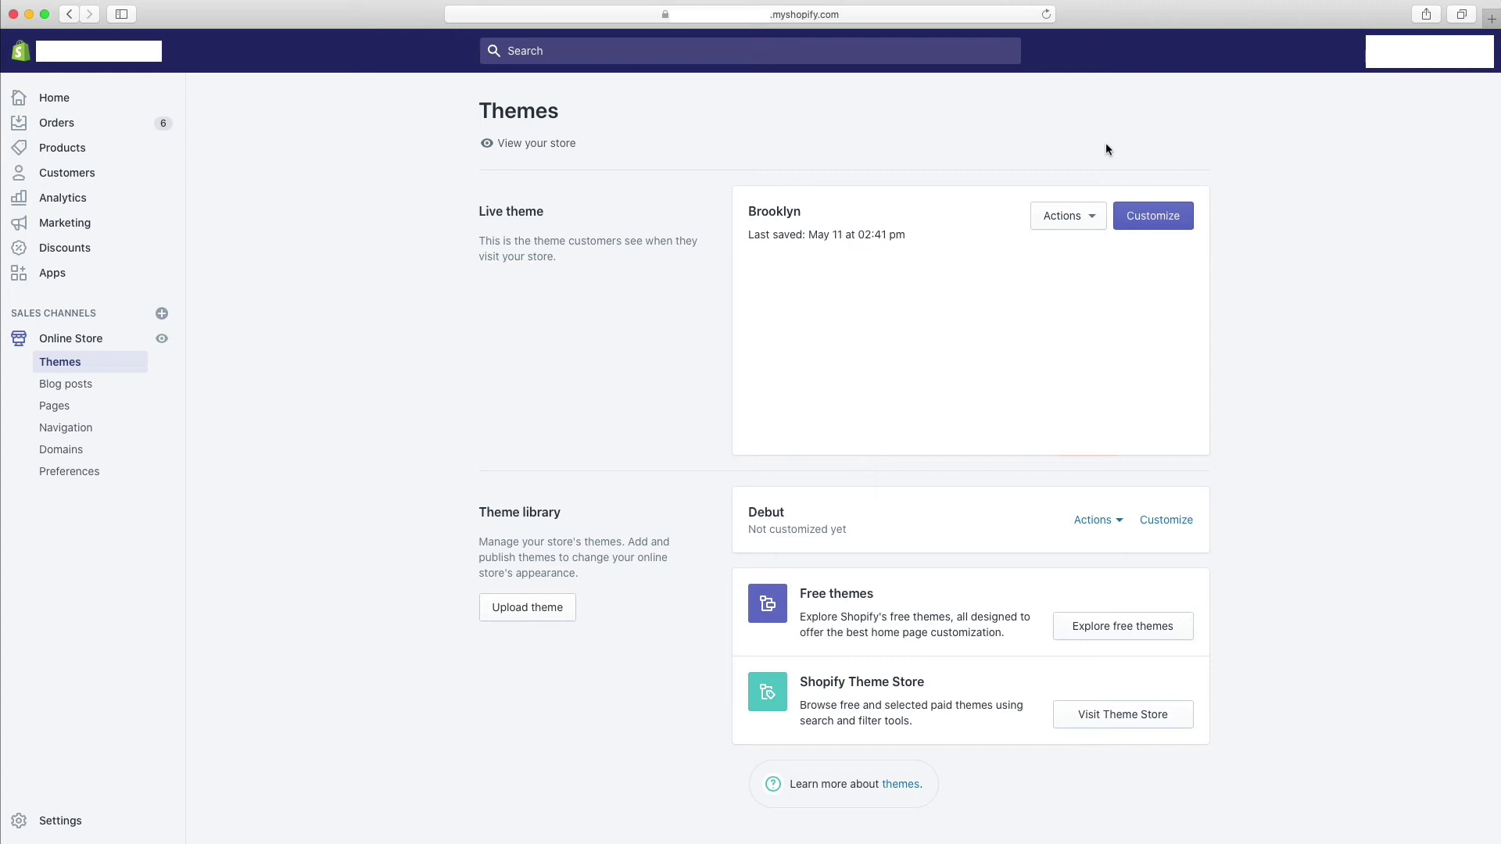
{"action": "left_click", "coordinate": [1085, 225]}
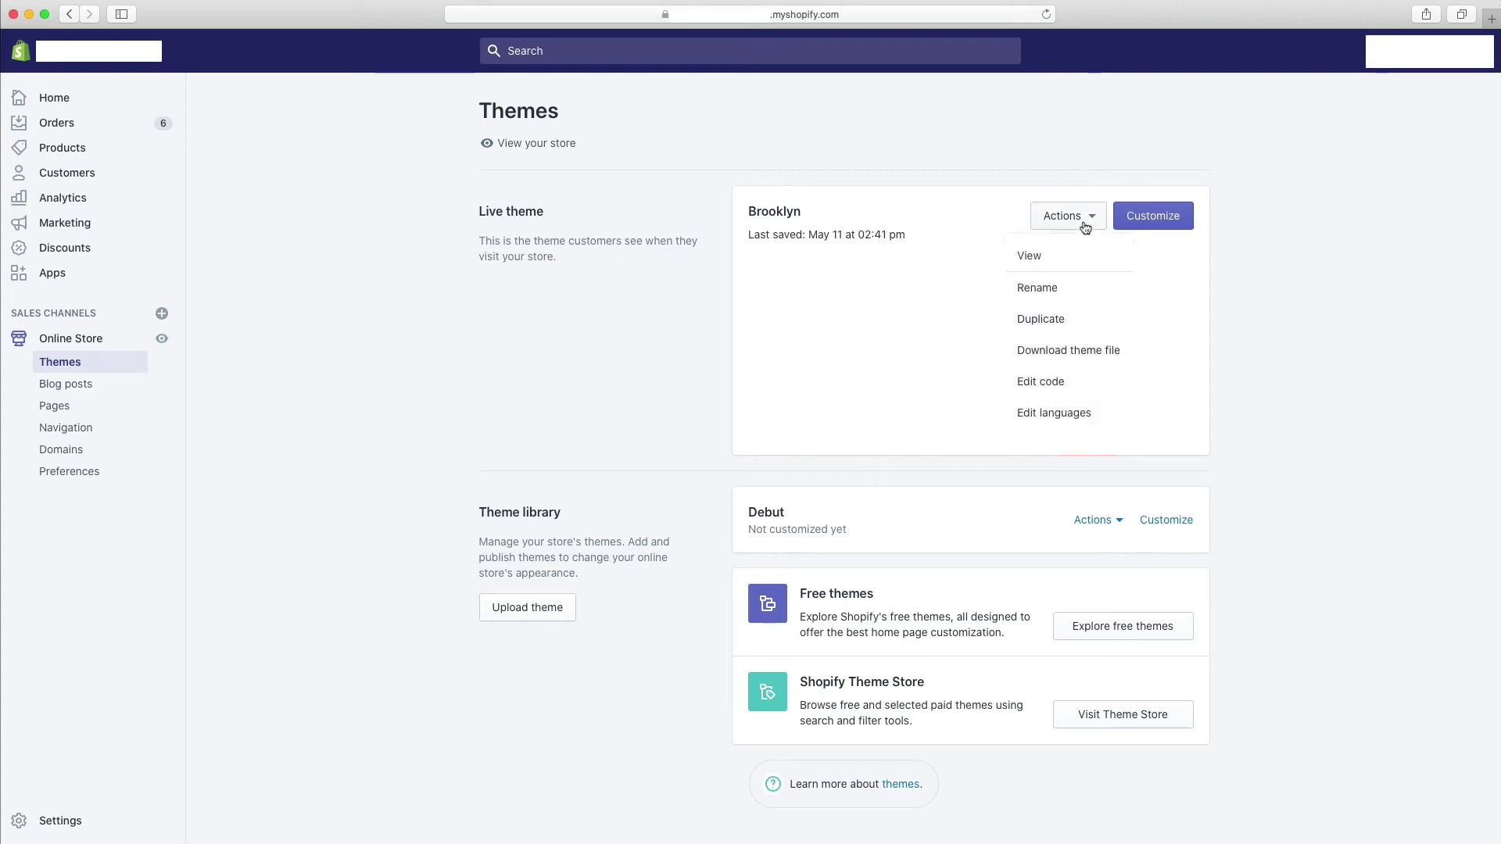
{"action": "left_click", "coordinate": [1076, 422]}
{"action": "left_click", "coordinate": [488, 349]}
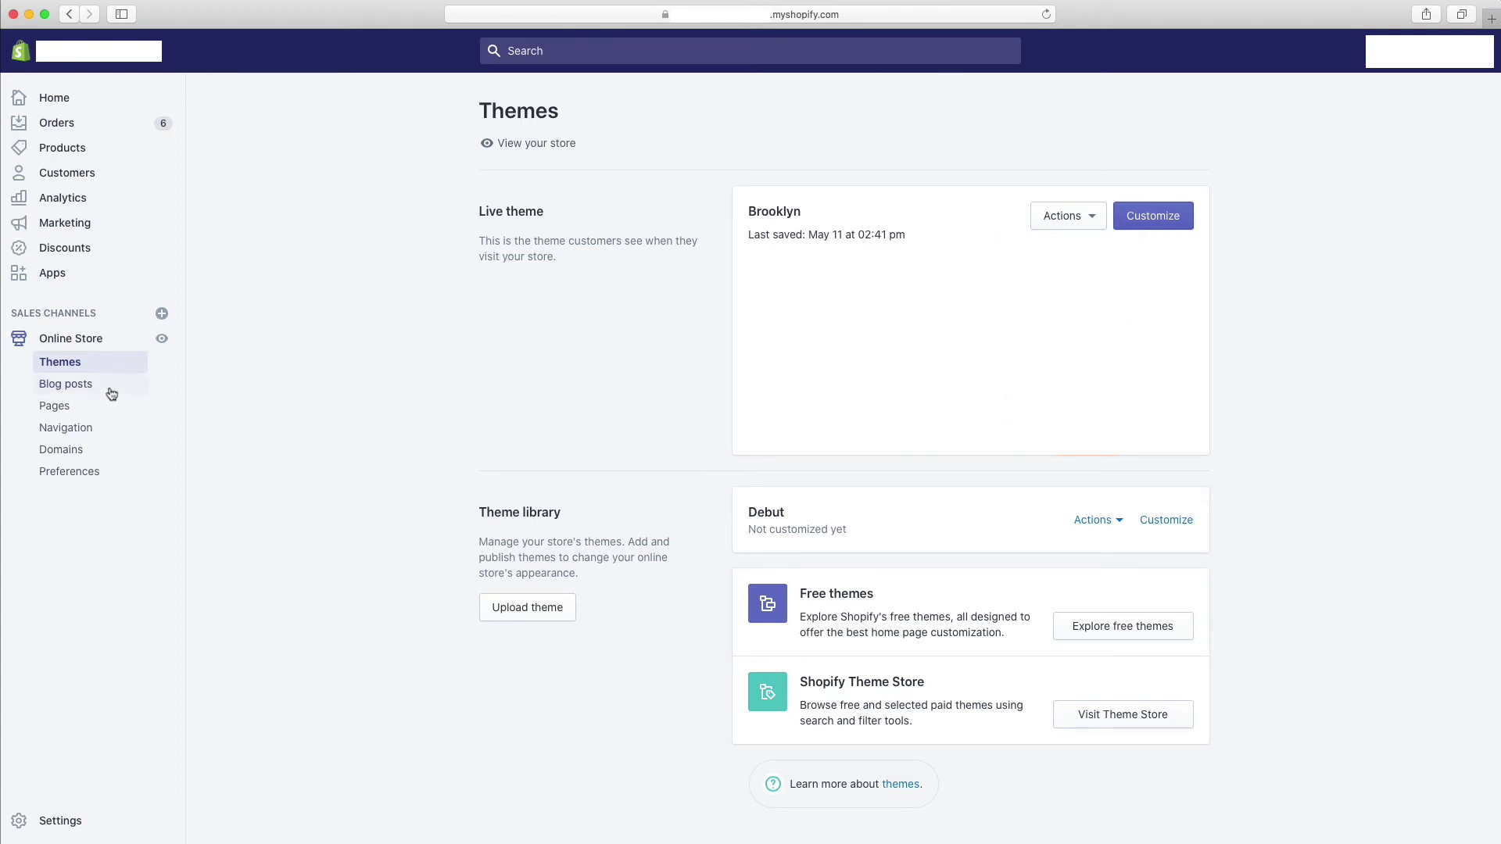
- View the online store's blog posts and its list of pages
{"action": "left_click", "coordinate": [78, 392]}
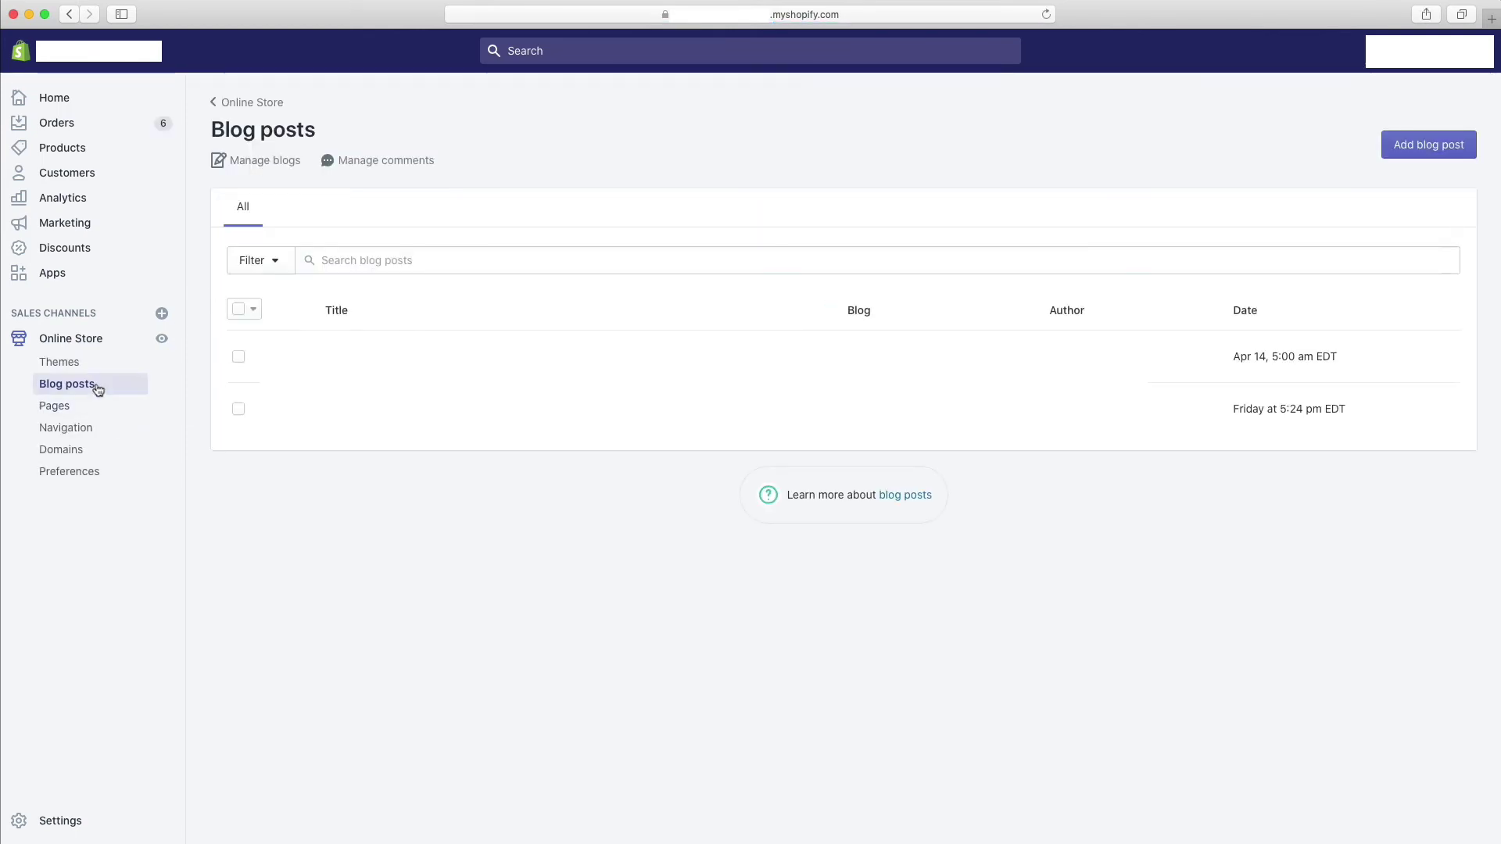
{"action": "left_click", "coordinate": [1400, 153]}
{"action": "left_click", "coordinate": [54, 413]}
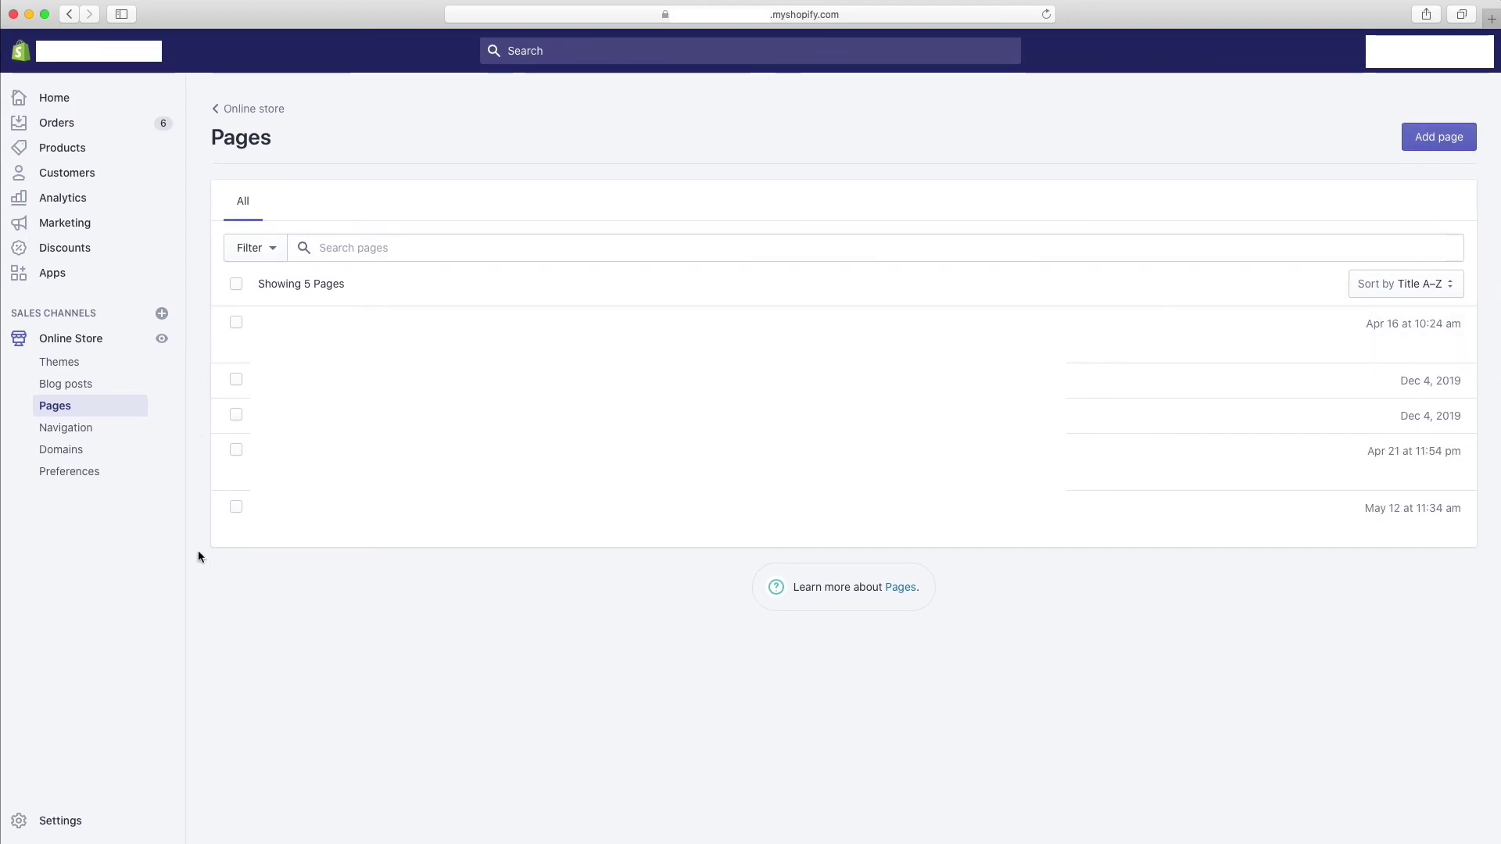
- Review the online store's navigation settings with the footer menu and the main menu
{"action": "left_click", "coordinate": [86, 436]}
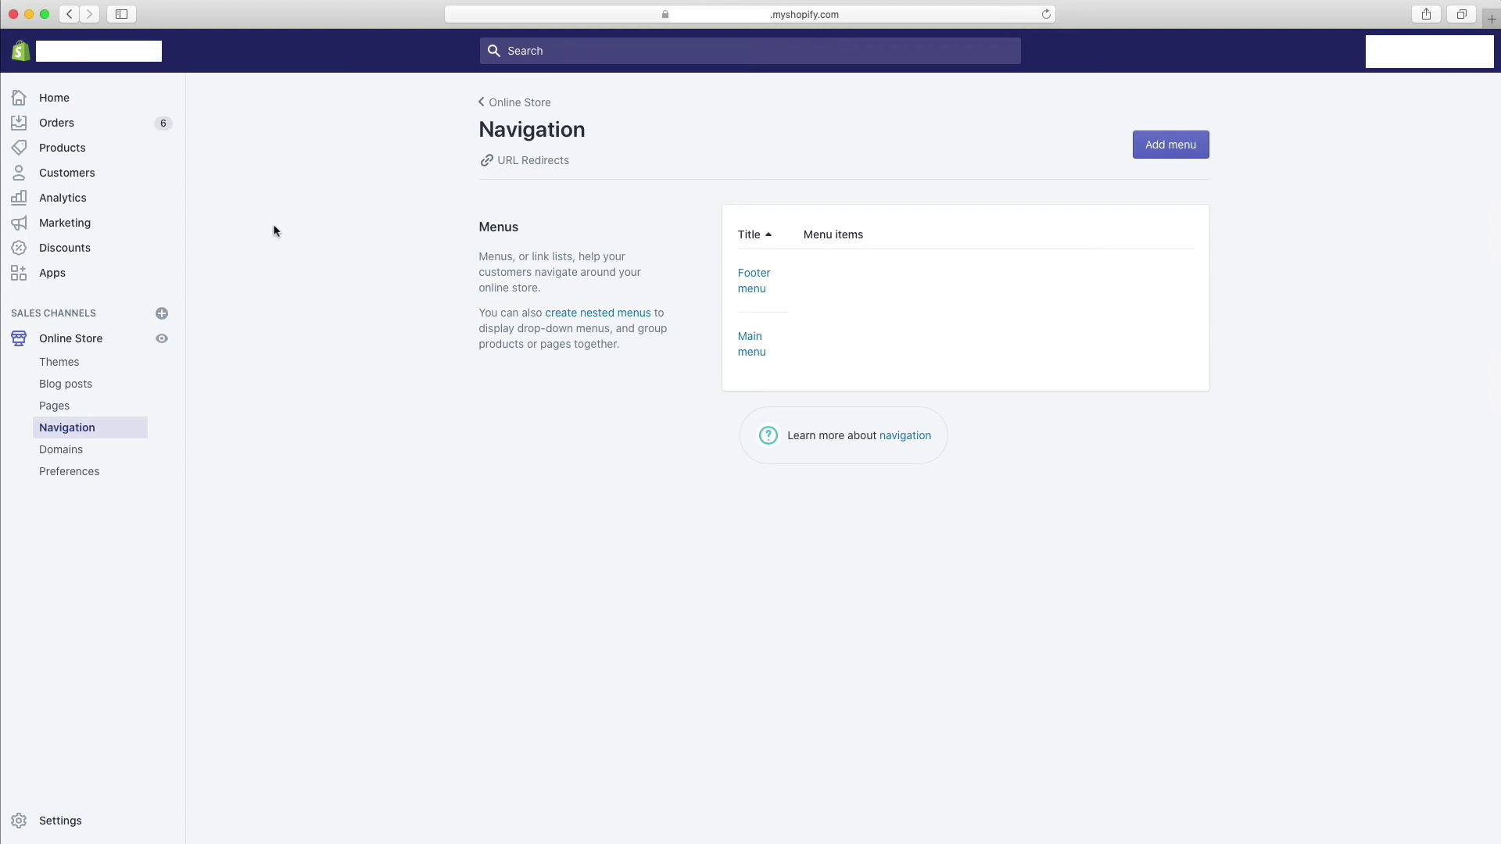
{"action": "scroll", "coordinate": [270, 231], "scroll_direction": "down", "scroll_amount": 1}
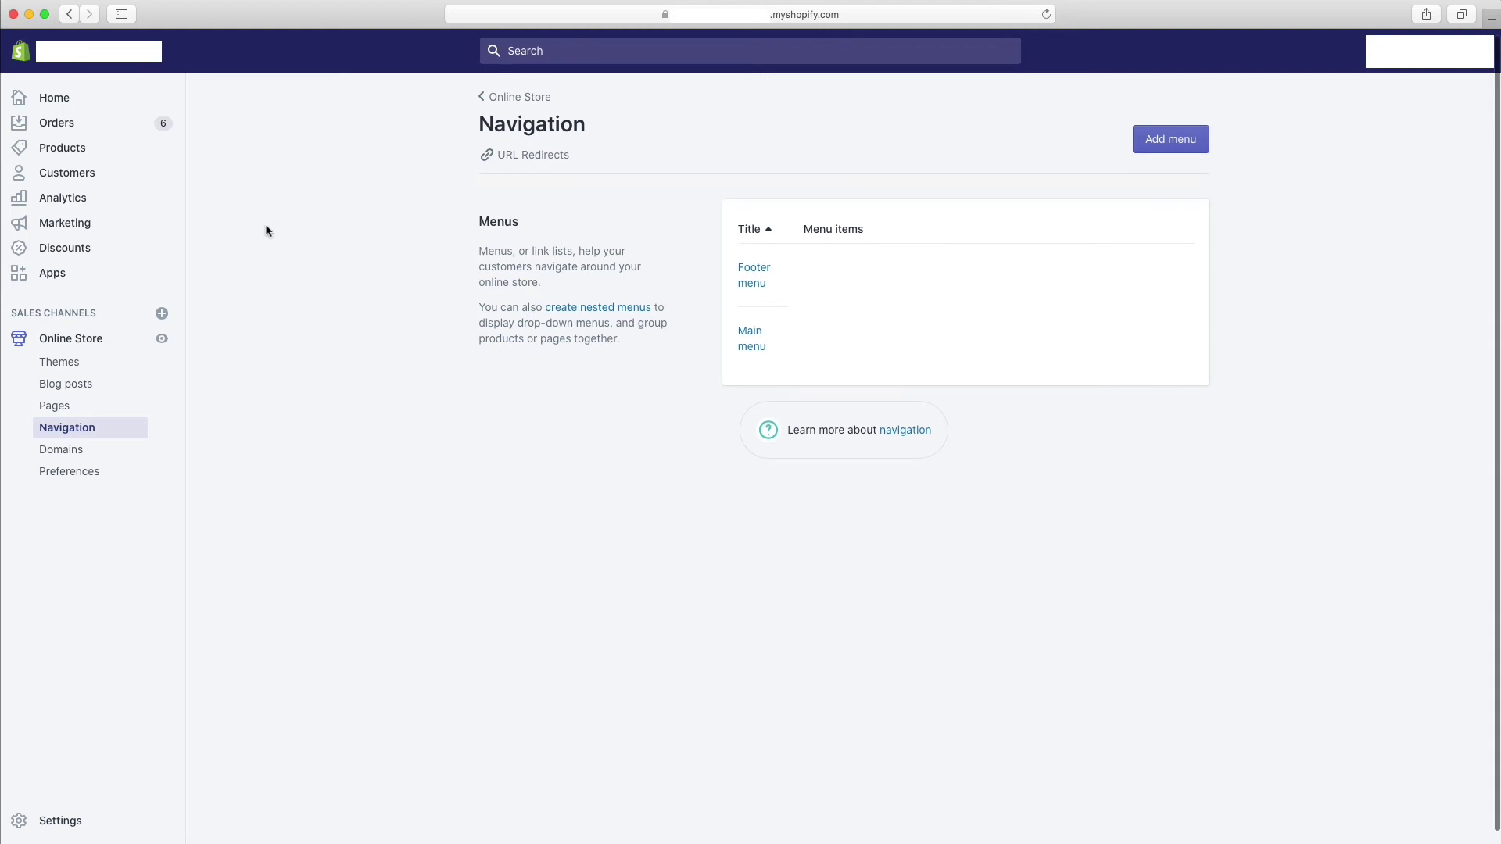
{"action": "scroll", "coordinate": [352, 283], "scroll_direction": "up", "scroll_amount": 1}
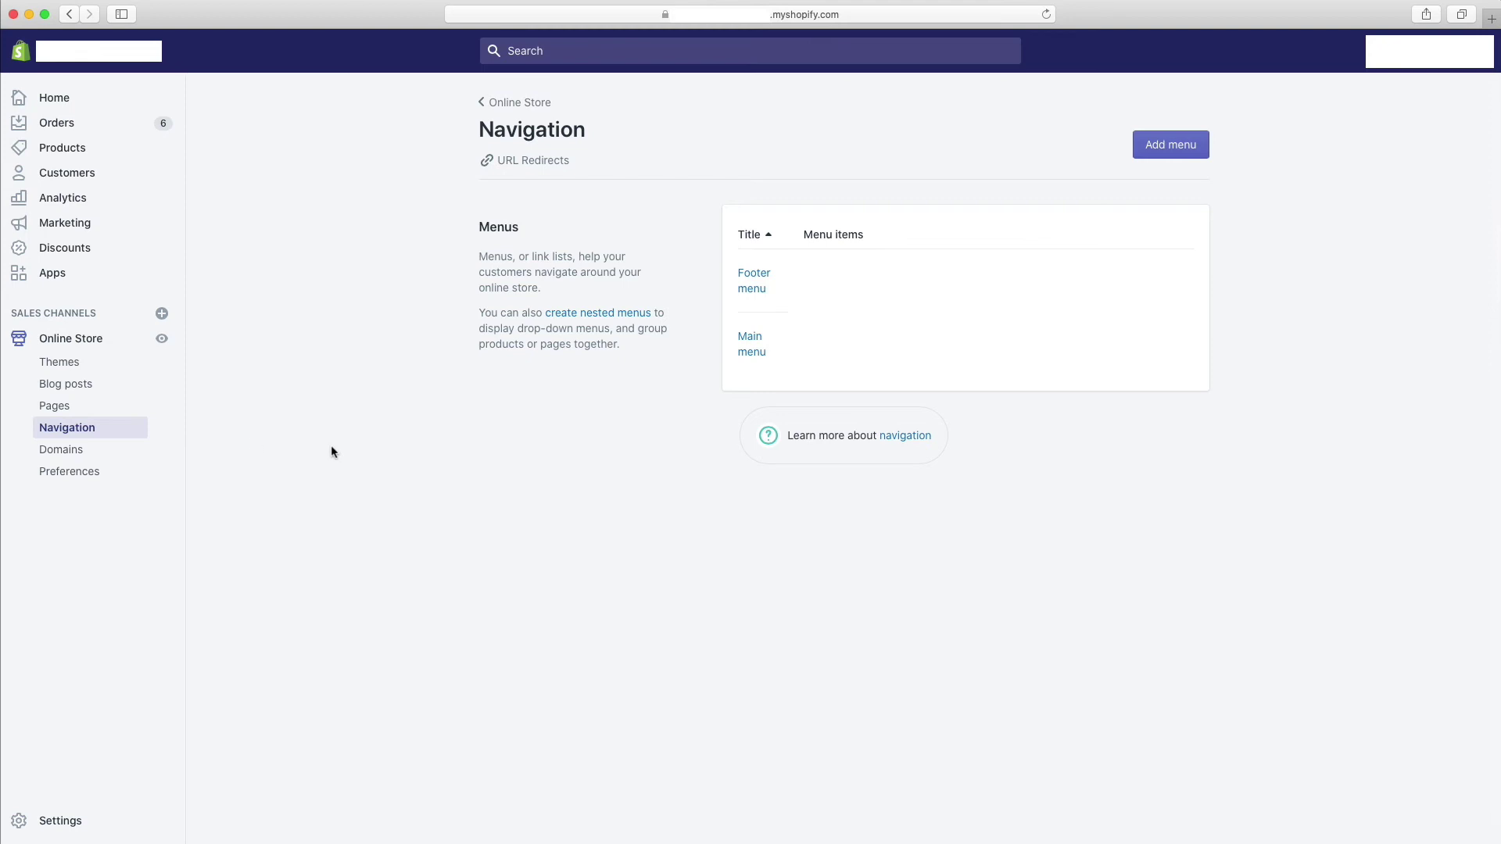
- Review the store's connected domains and view the online store preferences
{"action": "left_click", "coordinate": [97, 456]}
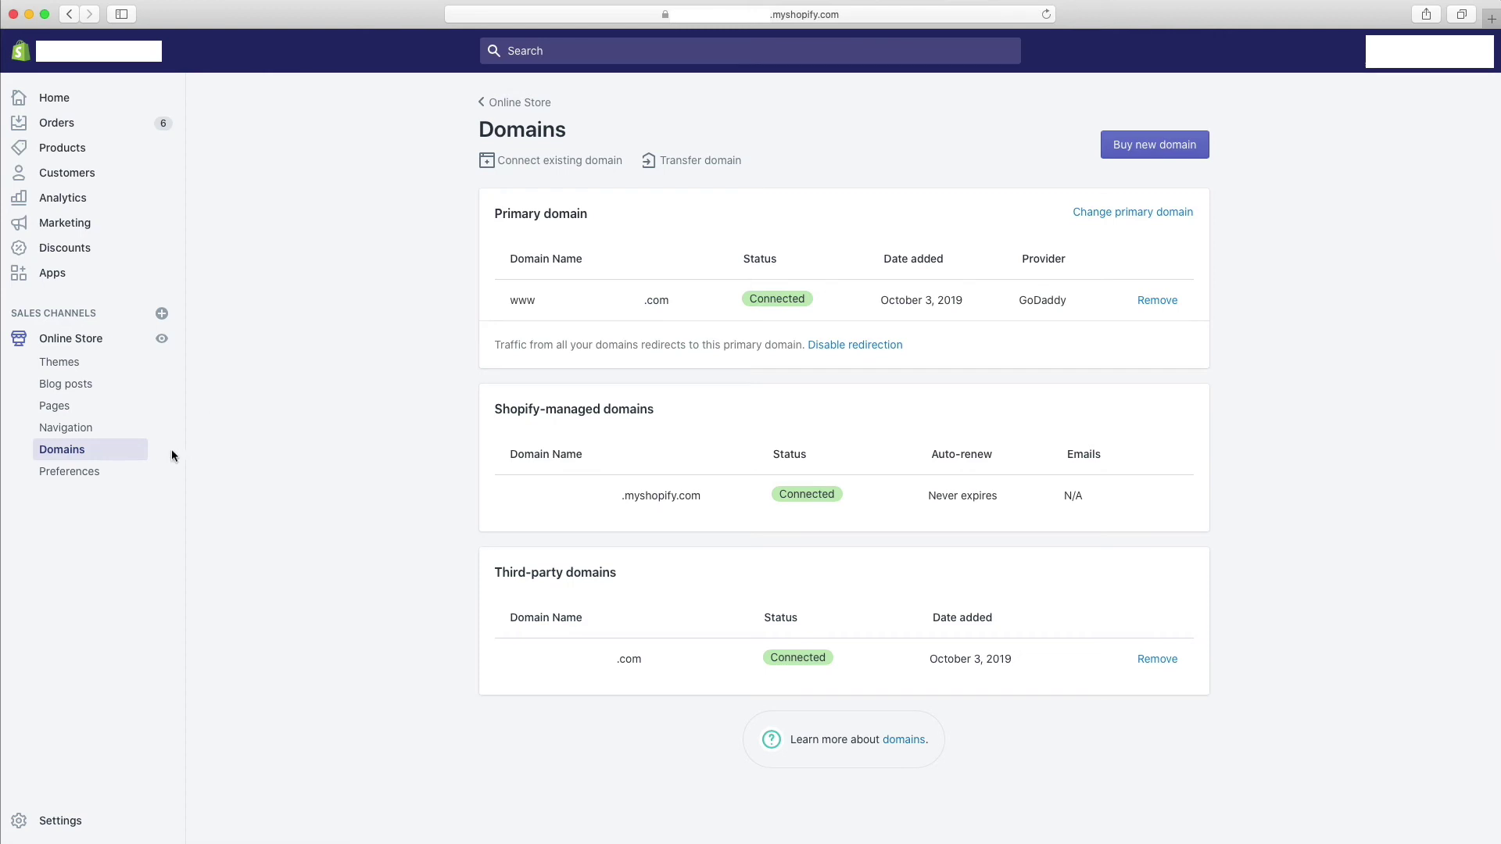
{"action": "left_click", "coordinate": [114, 451]}
{"action": "left_click", "coordinate": [74, 478]}
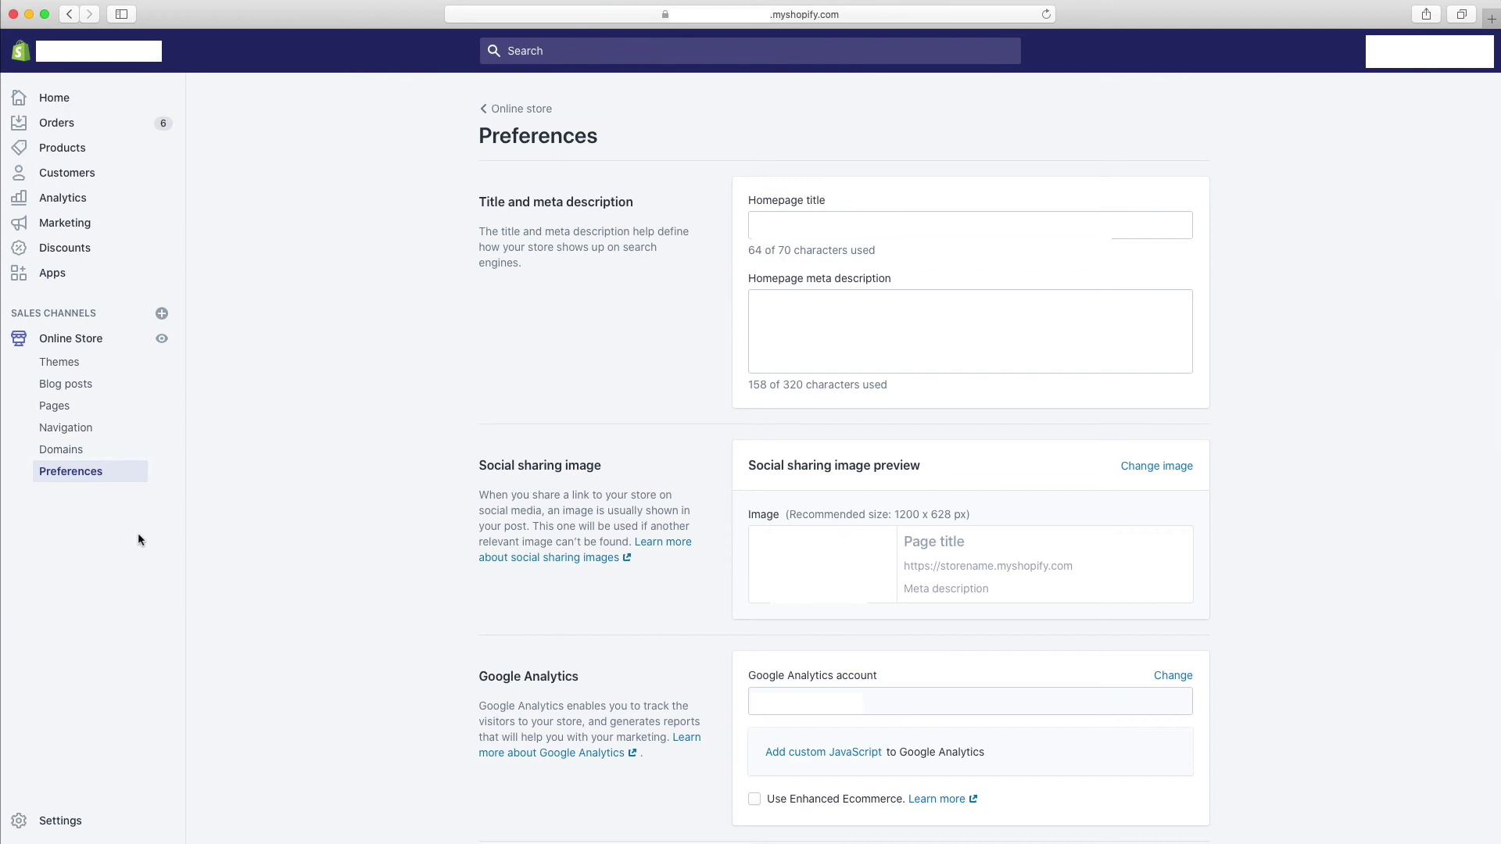
- Review the store settings overview and the customer notification templates, returning to the overview
{"action": "left_click", "coordinate": [68, 823]}
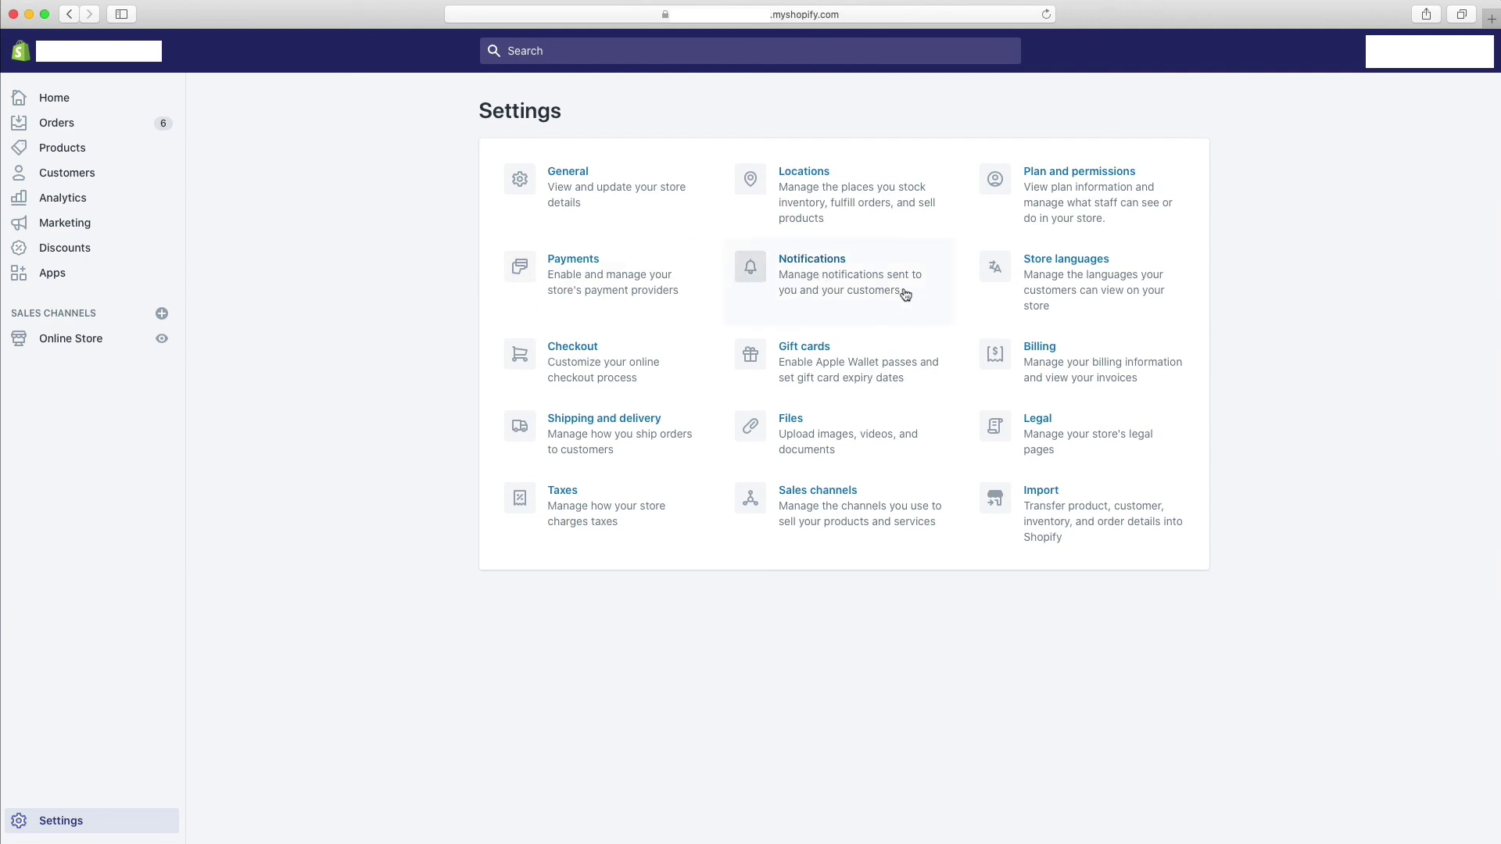
{"action": "left_click", "coordinate": [810, 283]}
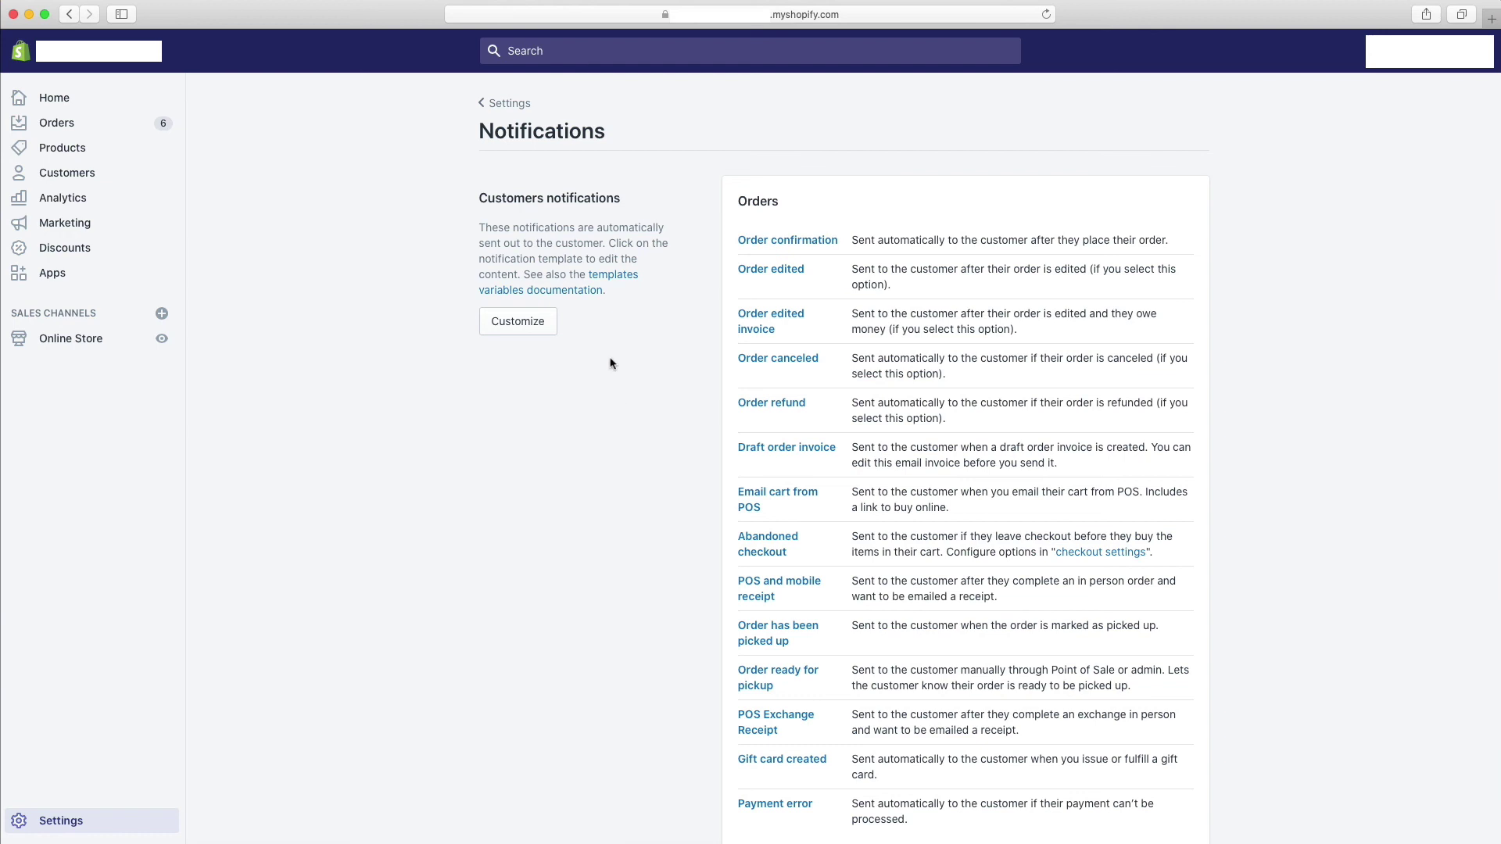
{"action": "left_click", "coordinate": [509, 103]}
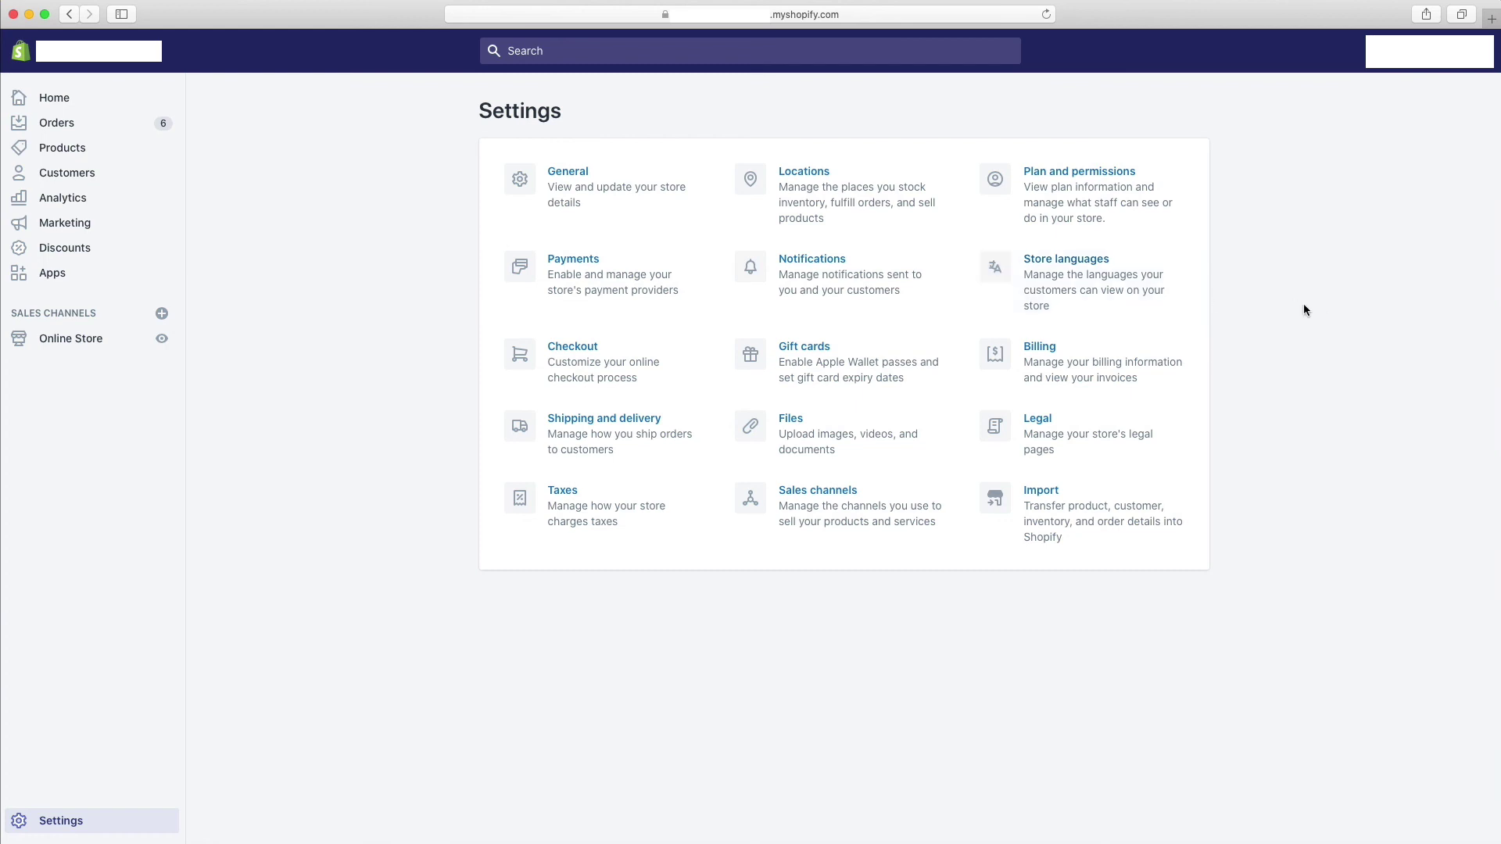
{"action": "left_click", "coordinate": [1054, 282]}
{"action": "left_click", "coordinate": [557, 507]}
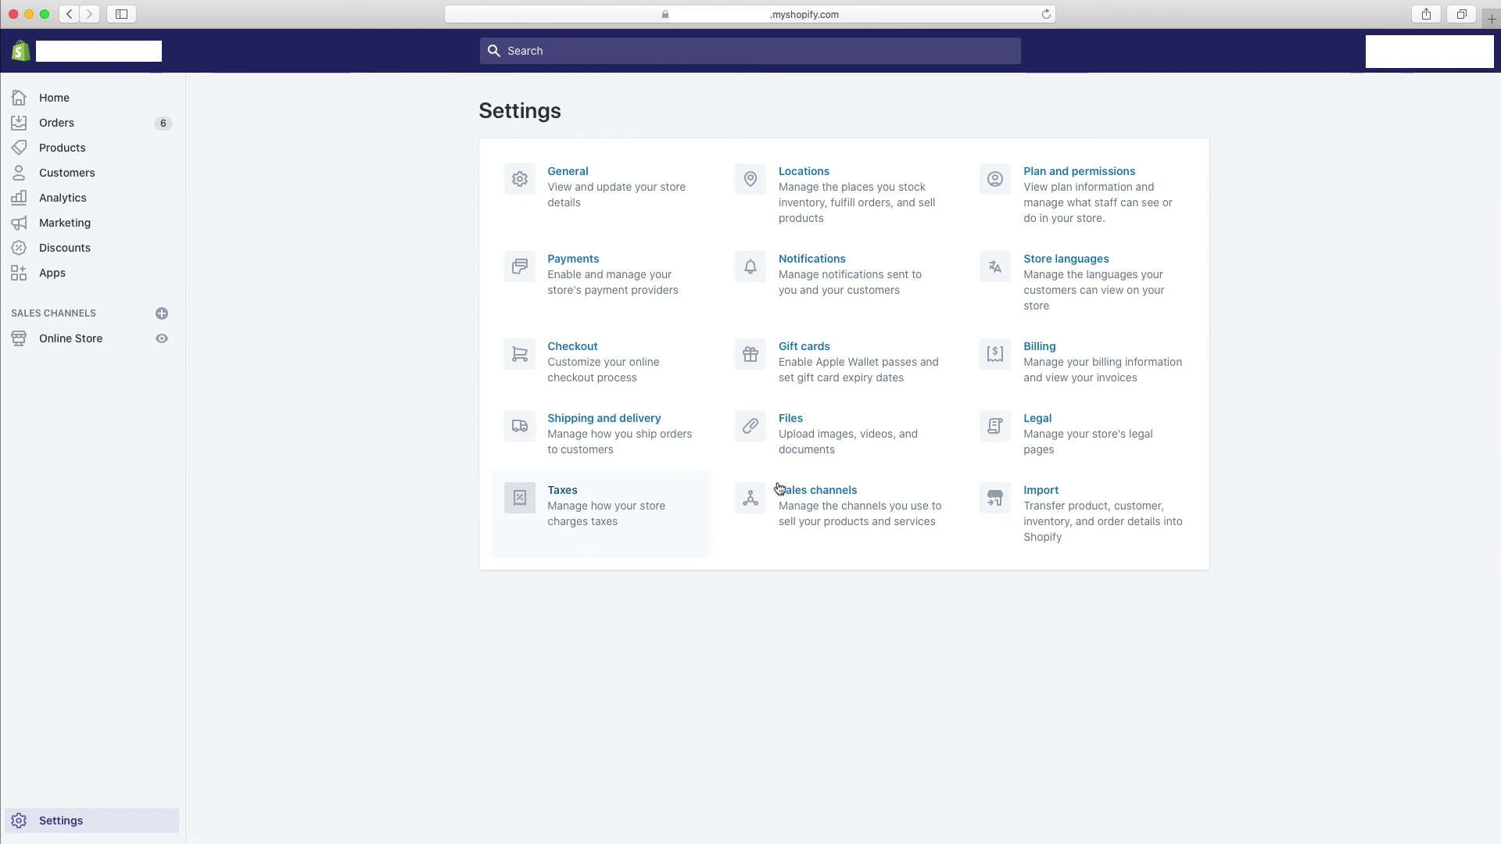